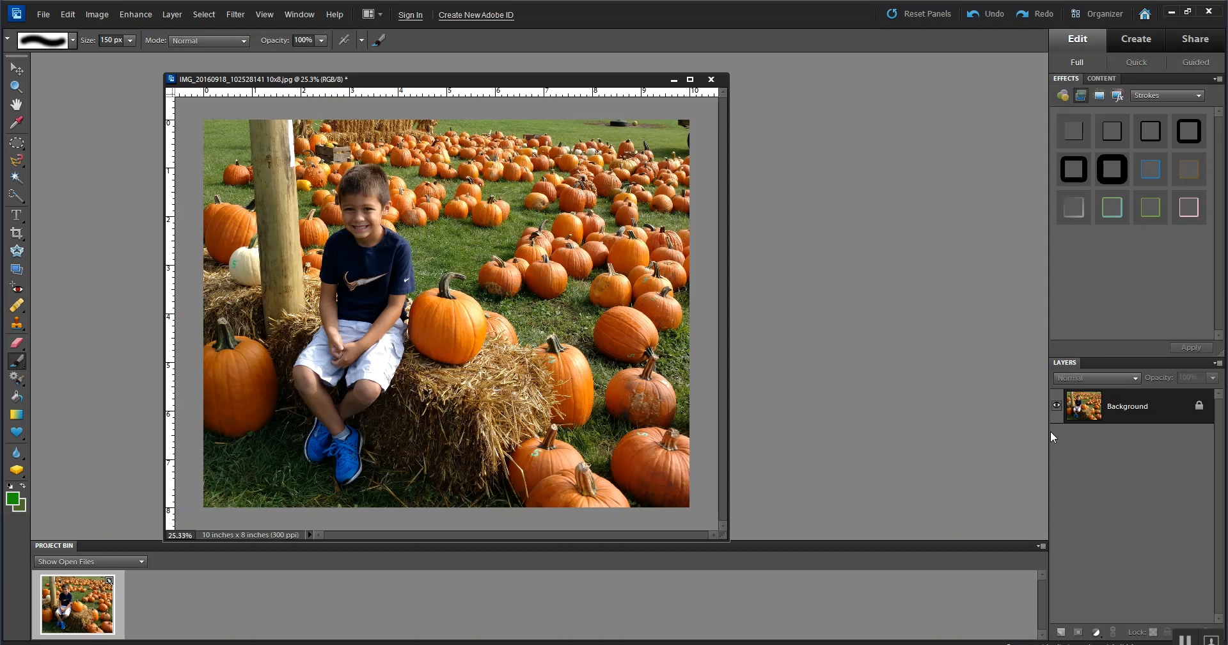
- Duplicate the Background layer under the default name Background copy
right_click(1150, 408)
click(1161, 436)
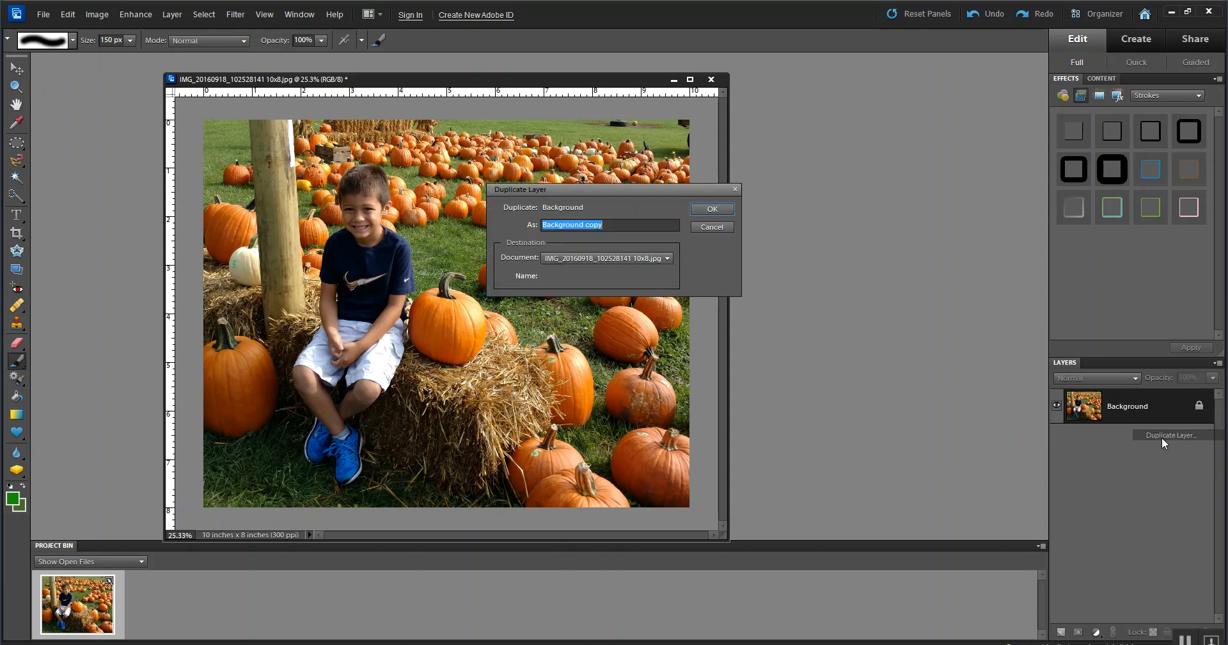
click(711, 209)
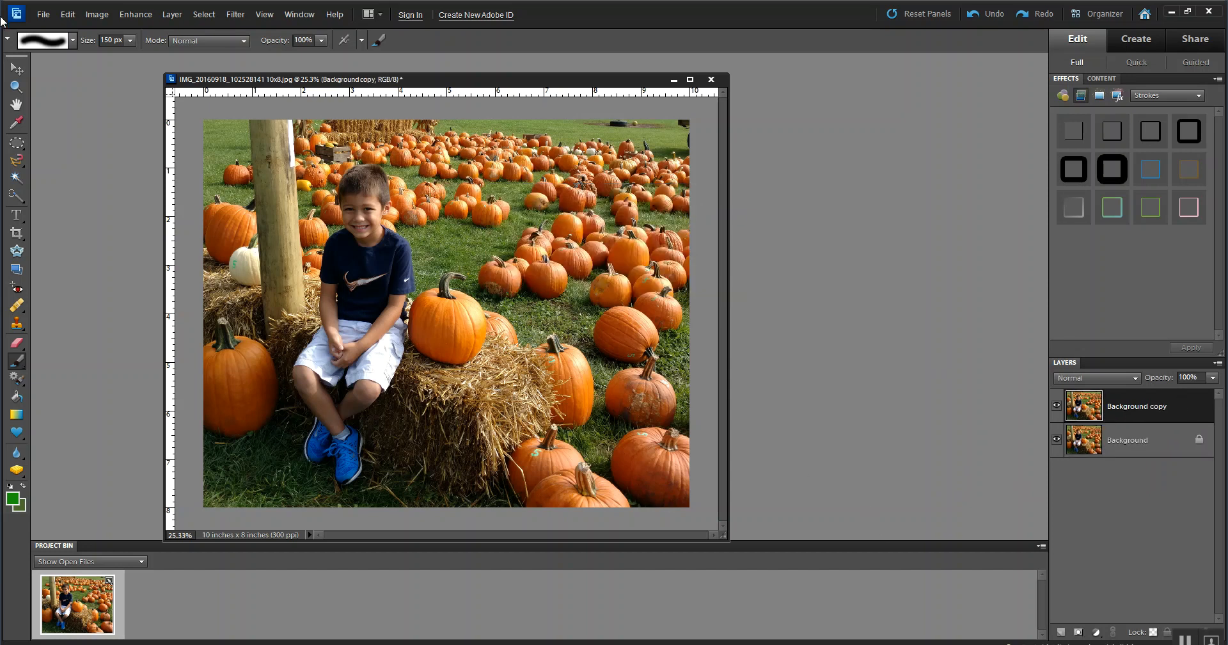
- Convert the Background copy layer to black and white with the Scenic Landscape style
click(136, 15)
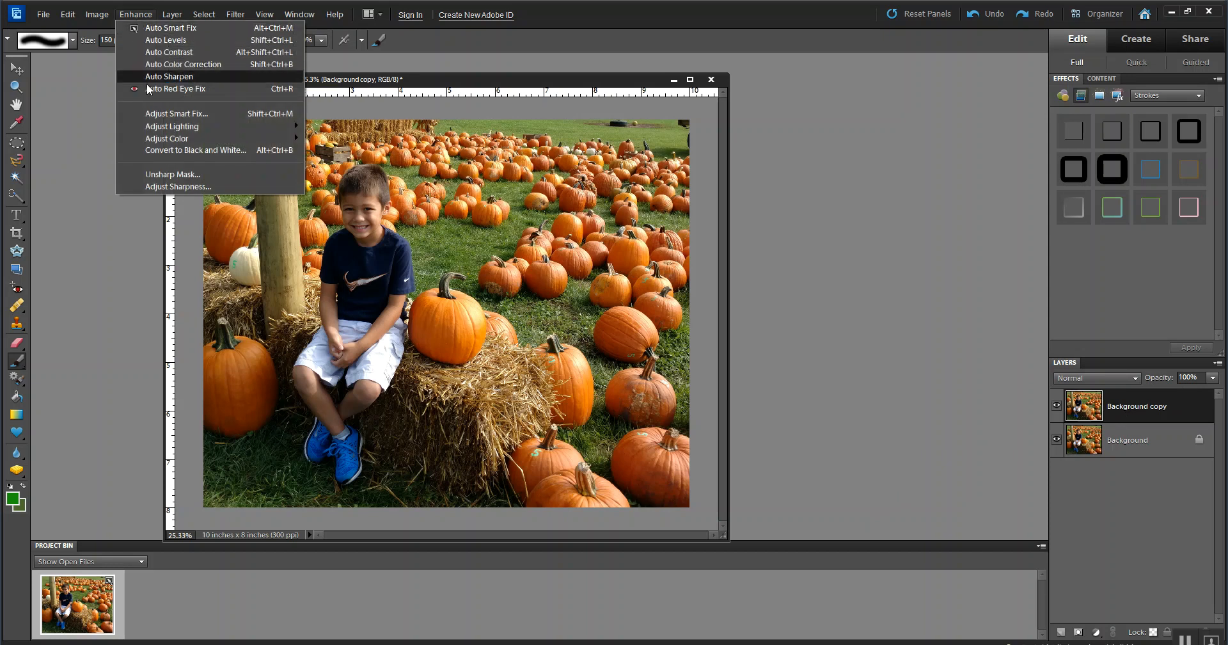
click(200, 147)
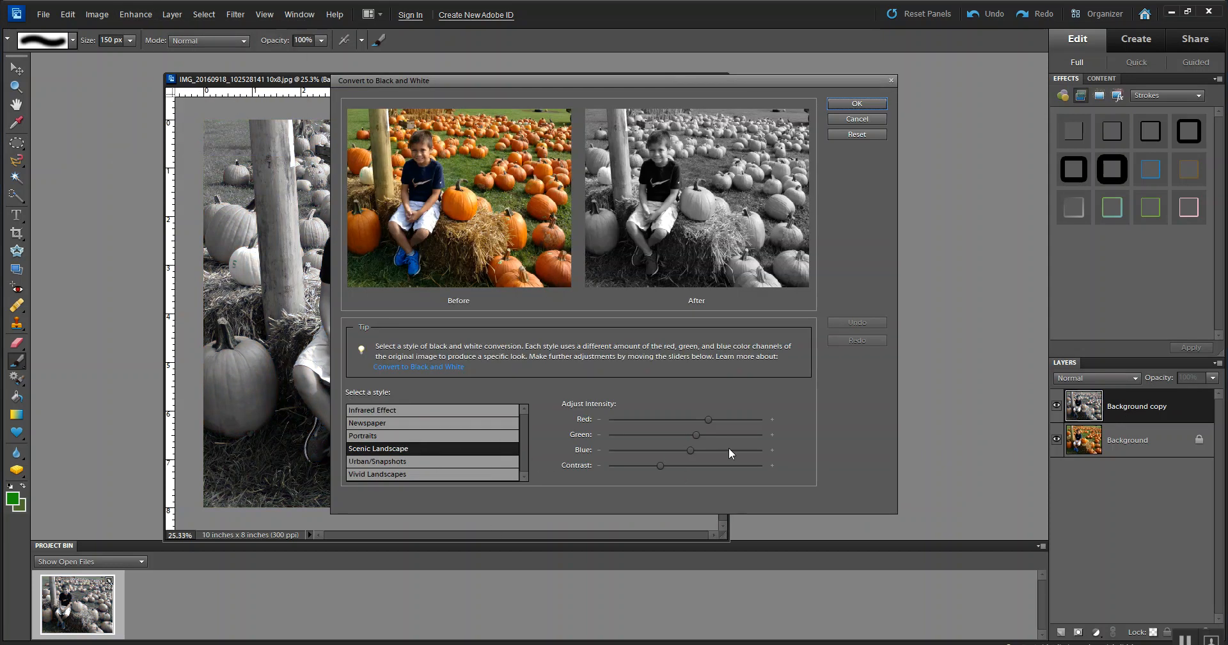
click(857, 105)
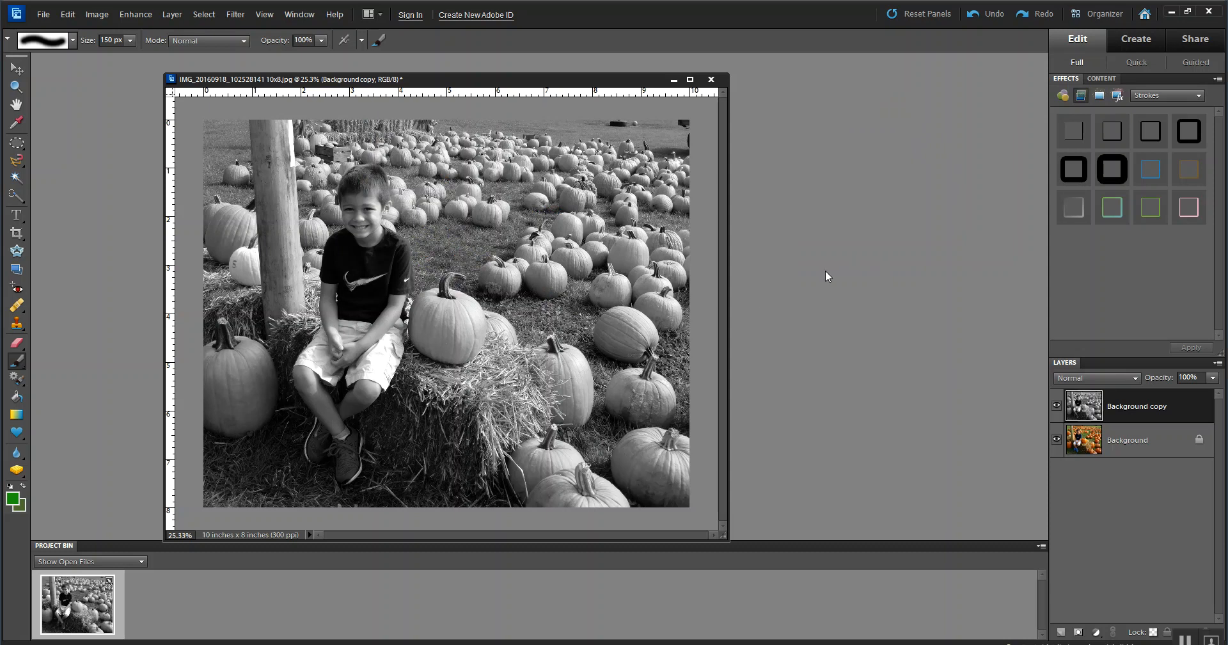
- Erase the middle of the pumpkin beside the boy on the black-and-white layer with a 150 px Eraser
click(21, 343)
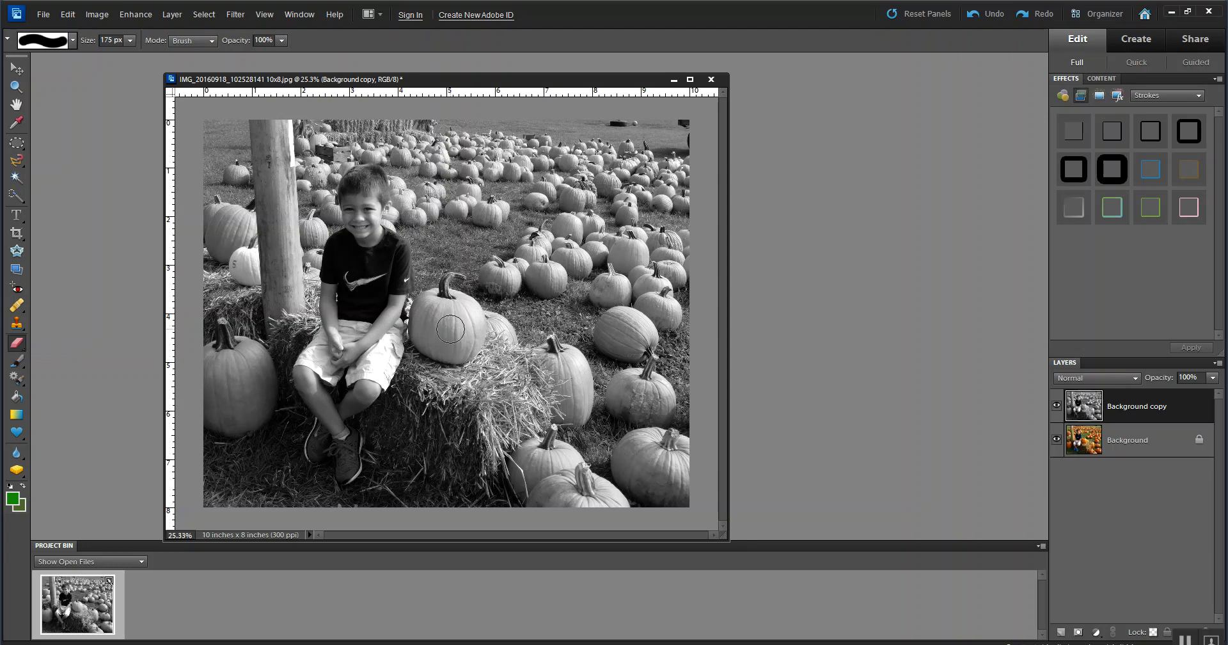
key(bracketleft)
mouse_move(451, 321)
mouse_down()
mouse_move(432, 313)
mouse_move(445, 326)
mouse_up()
scroll(446, 326, up, 2)
scroll(446, 326, up, 10)
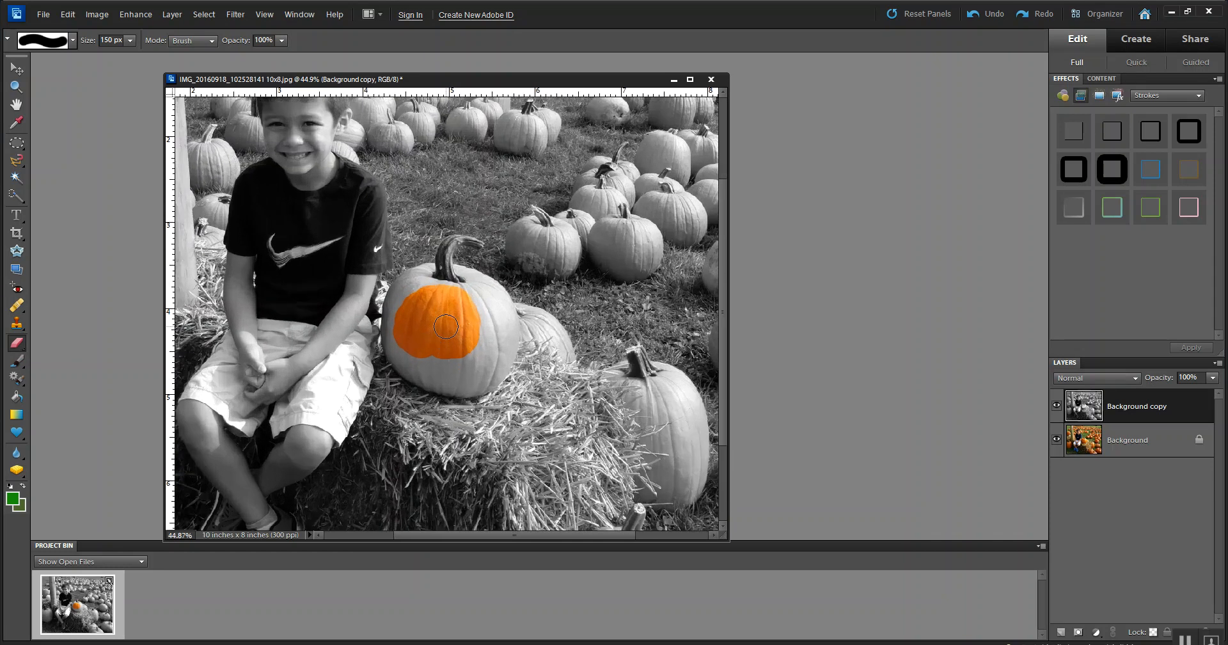
- Erase more of the pumpkin out toward its edges with a soft round eraser brush enlarged to 60 px
click(73, 41)
click(81, 117)
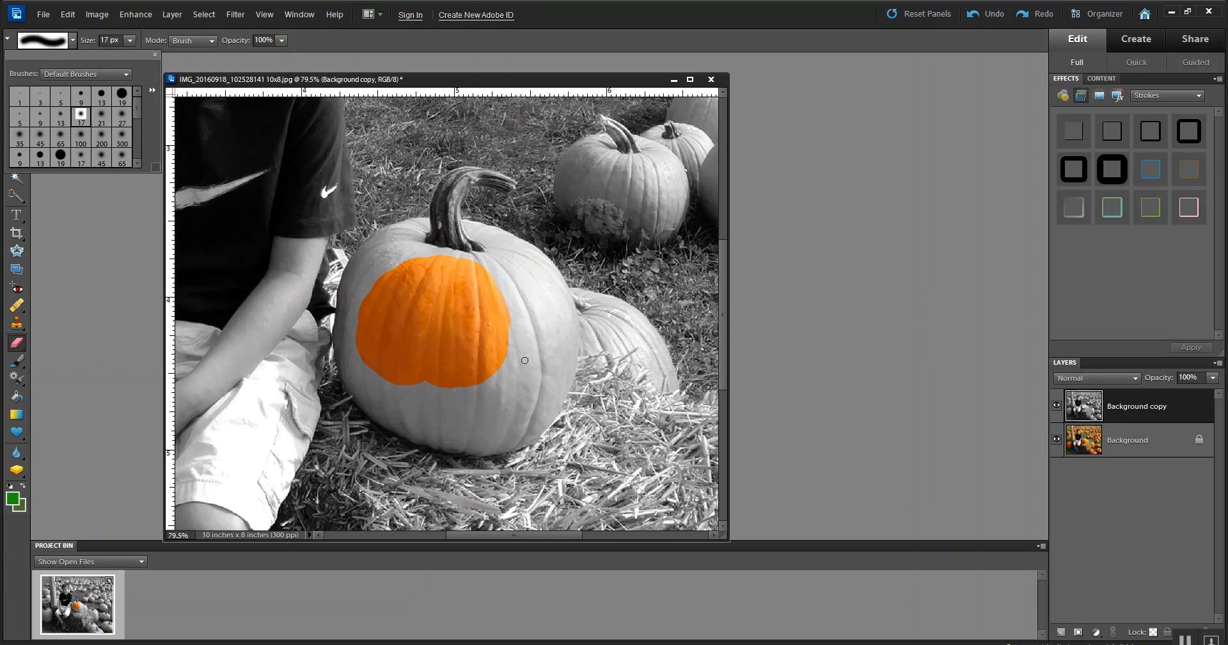
key(bracketright)
key(bracketright)
key(bracketright)
key(bracketright)
key(bracketright)
mouse_move(525, 360)
mouse_down()
mouse_move(517, 307)
mouse_move(551, 356)
mouse_move(545, 295)
mouse_move(491, 319)
mouse_move(505, 298)
mouse_move(483, 253)
mouse_move(430, 240)
mouse_move(418, 260)
mouse_move(413, 234)
mouse_move(379, 247)
mouse_move(368, 338)
mouse_move(350, 358)
mouse_move(515, 405)
mouse_move(558, 358)
mouse_move(579, 384)
mouse_move(616, 370)
mouse_move(594, 390)
mouse_move(597, 374)
mouse_move(602, 405)
mouse_up()
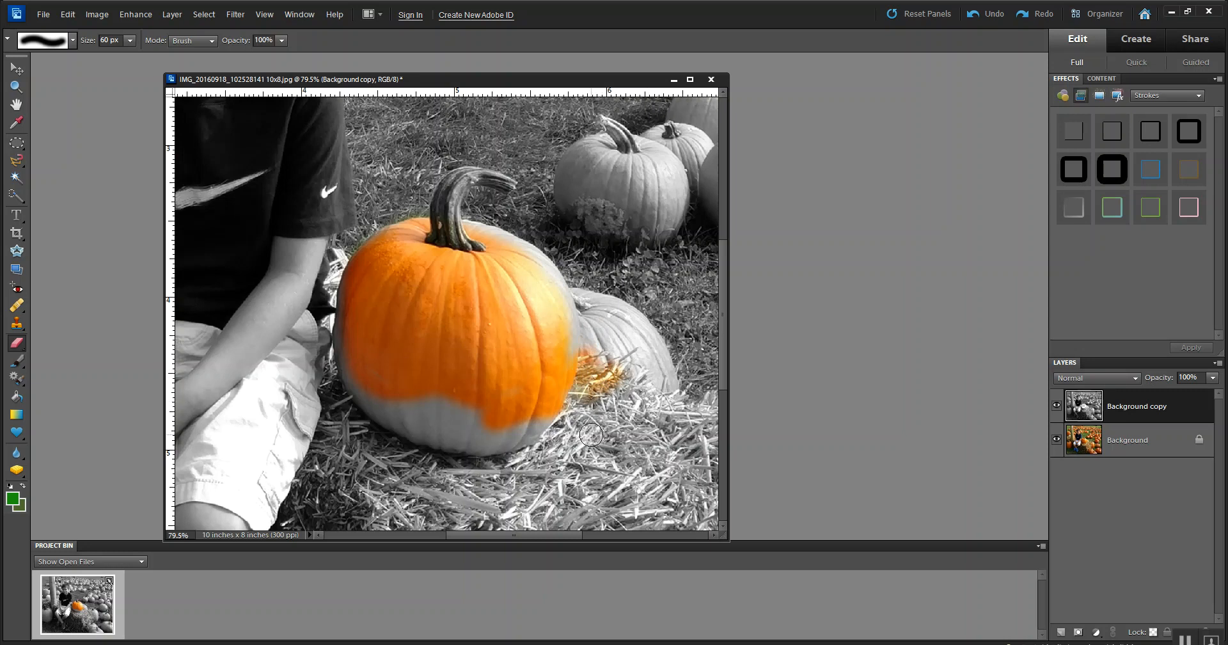
- Hide and reshow the Background layer to inspect the erased area, and undo both eraser strokes
click(1056, 440)
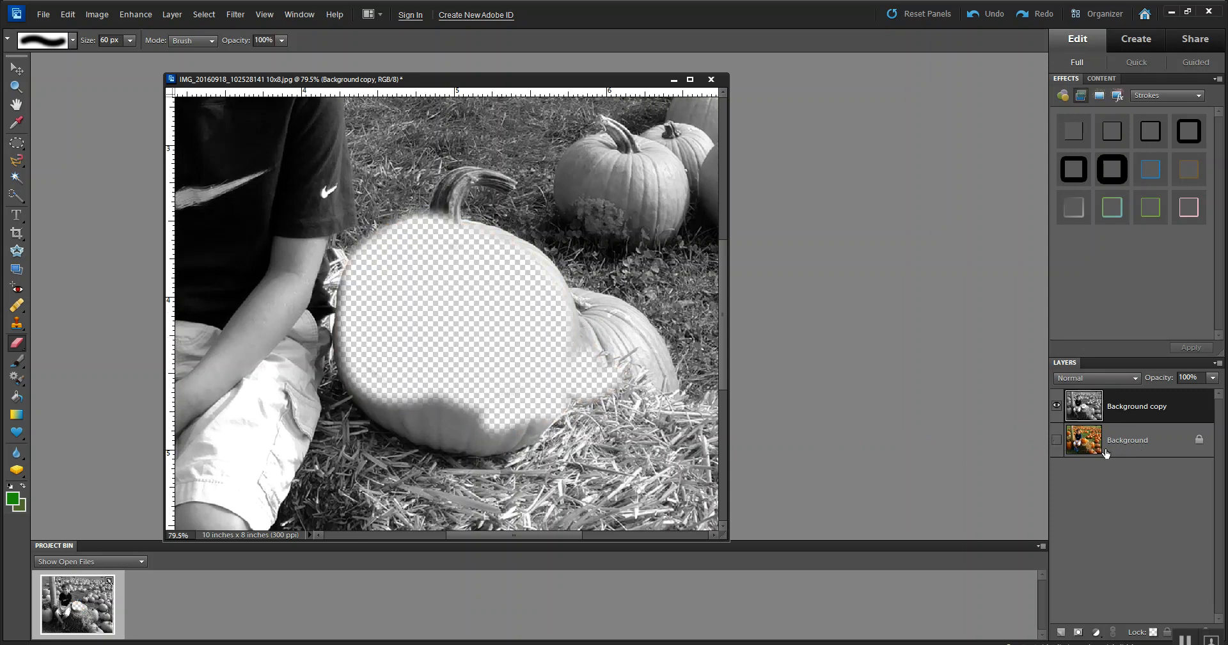
click(1056, 440)
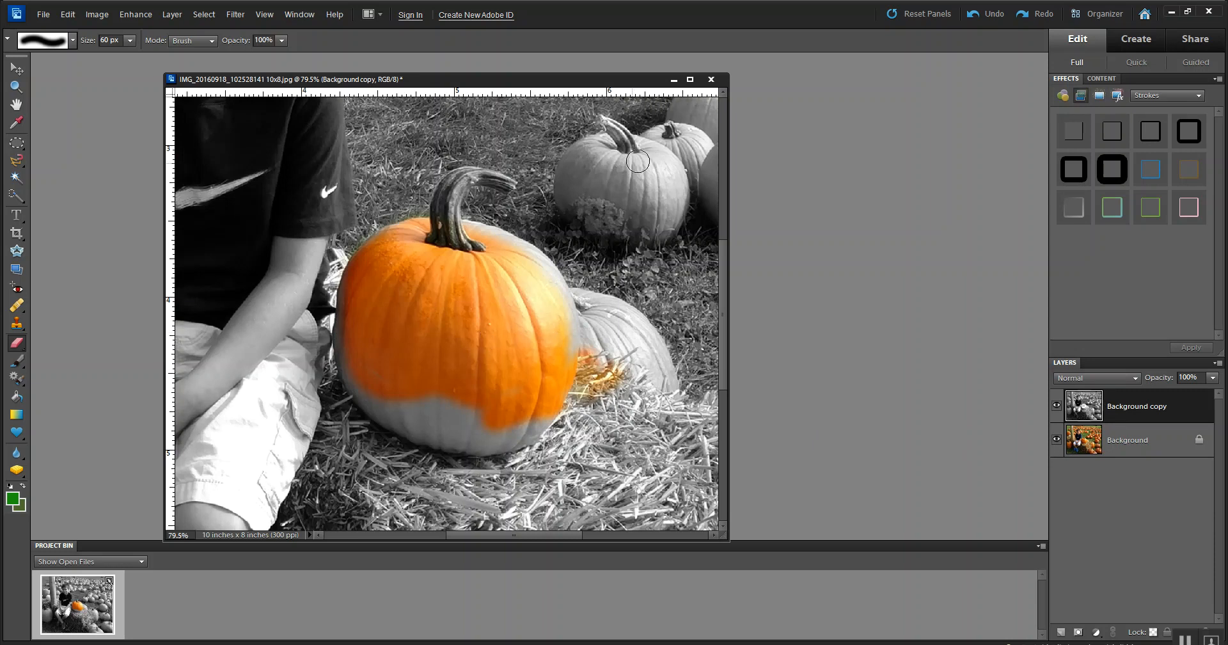
click(1000, 15)
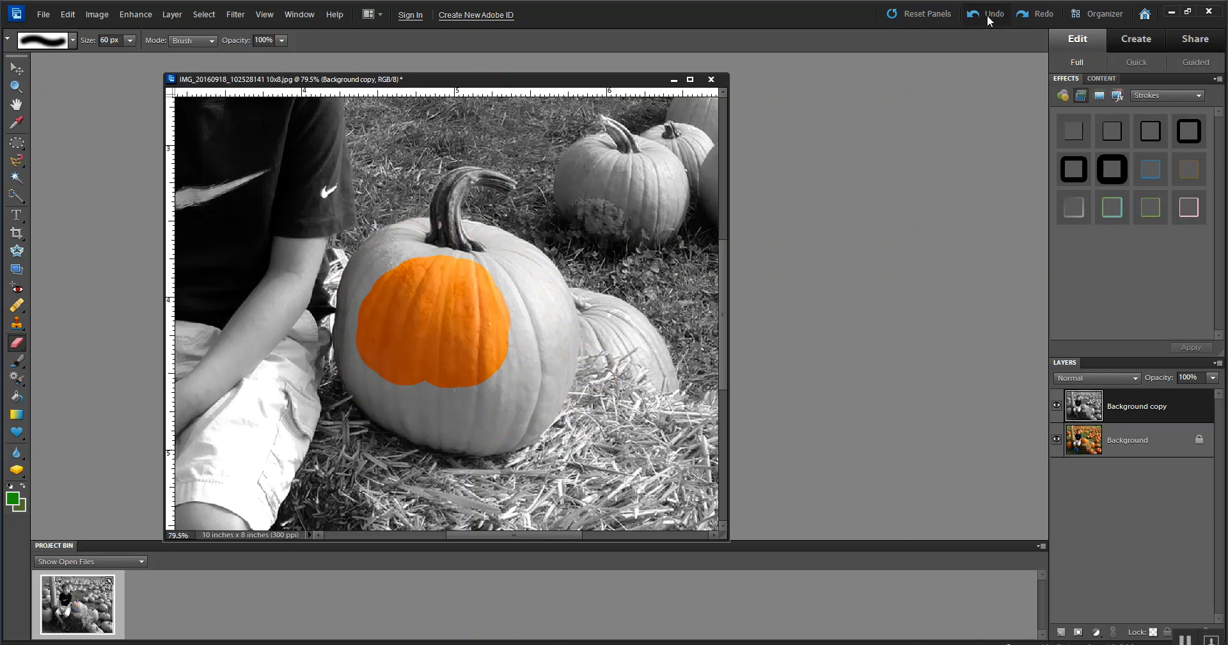
click(986, 14)
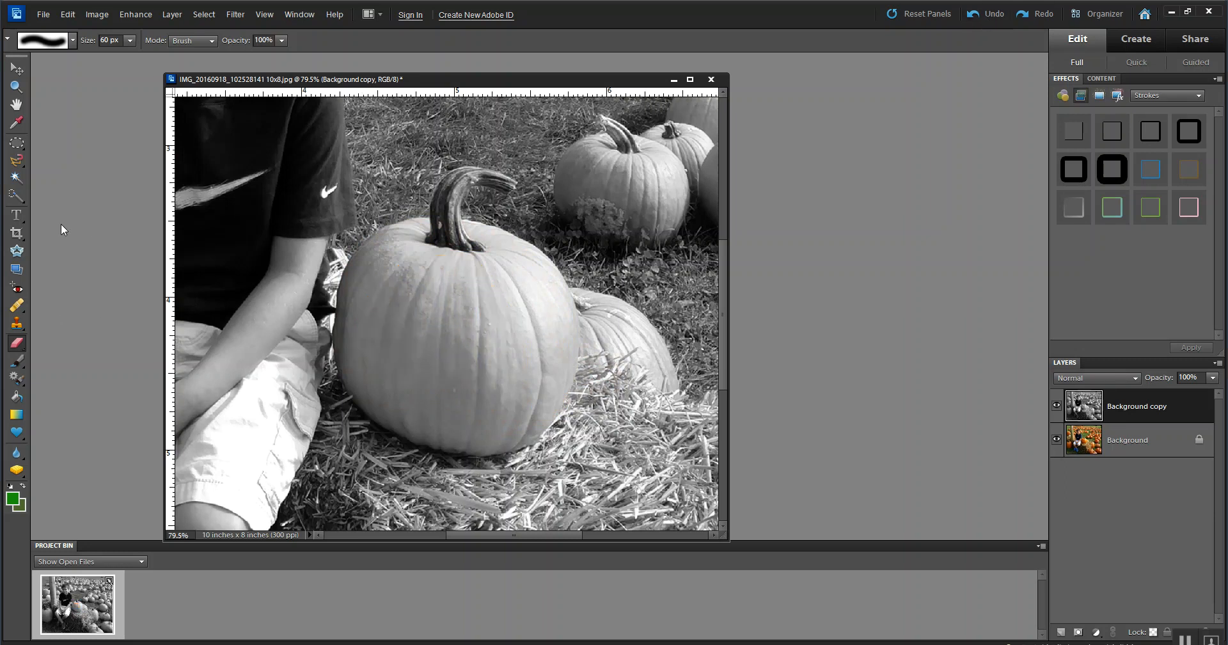
- Select the body of the pumpkin by tracing its outline with the Magnetic Lasso tool
click(25, 164)
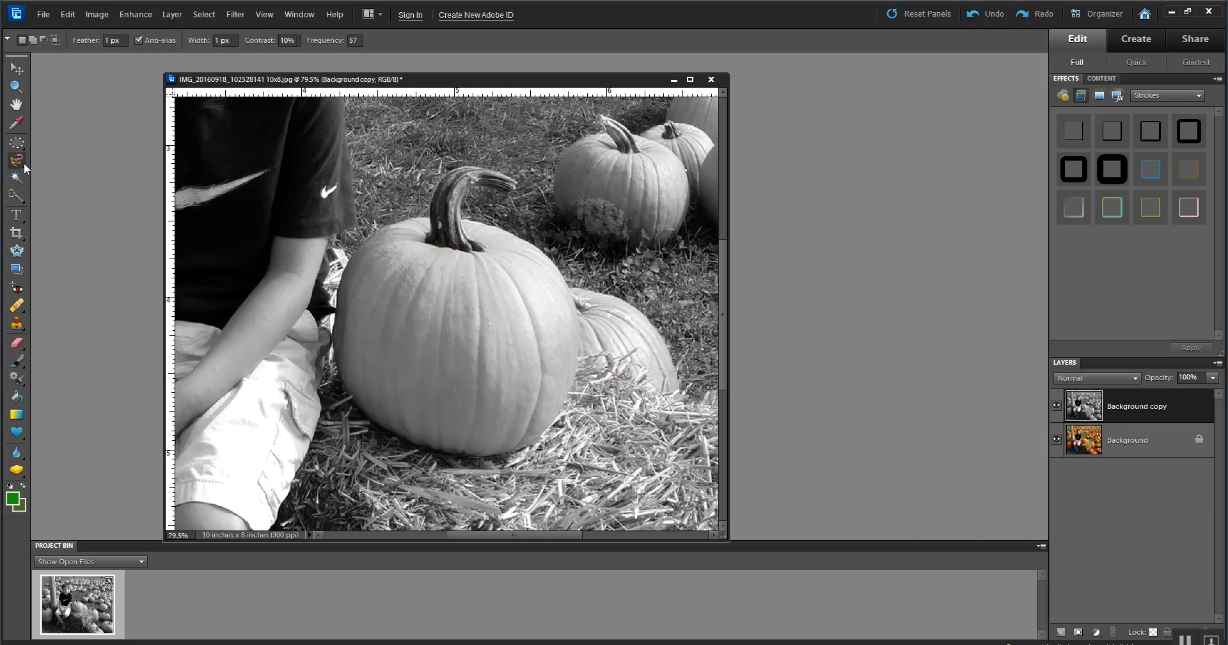
click(362, 243)
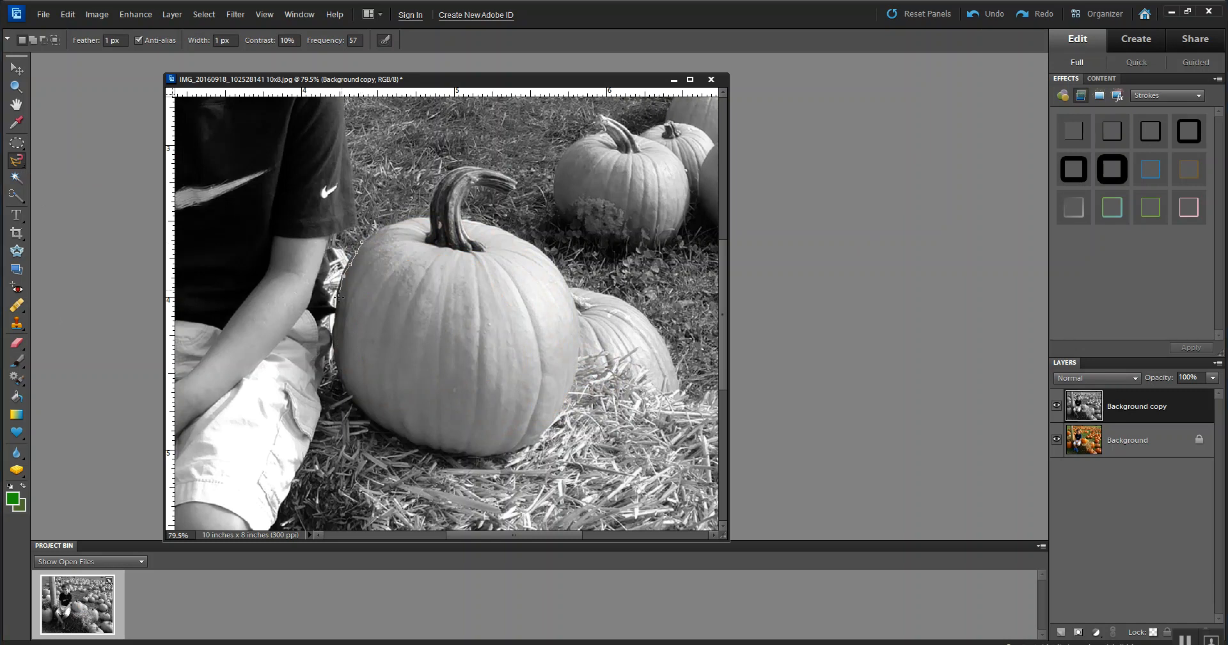
mouse_move(334, 369)
mouse_down()
mouse_move(350, 406)
mouse_move(392, 437)
mouse_move(506, 451)
mouse_move(554, 431)
mouse_move(583, 373)
mouse_move(572, 288)
mouse_move(522, 236)
mouse_move(480, 218)
mouse_move(425, 219)
mouse_move(379, 223)
mouse_move(366, 241)
mouse_up()
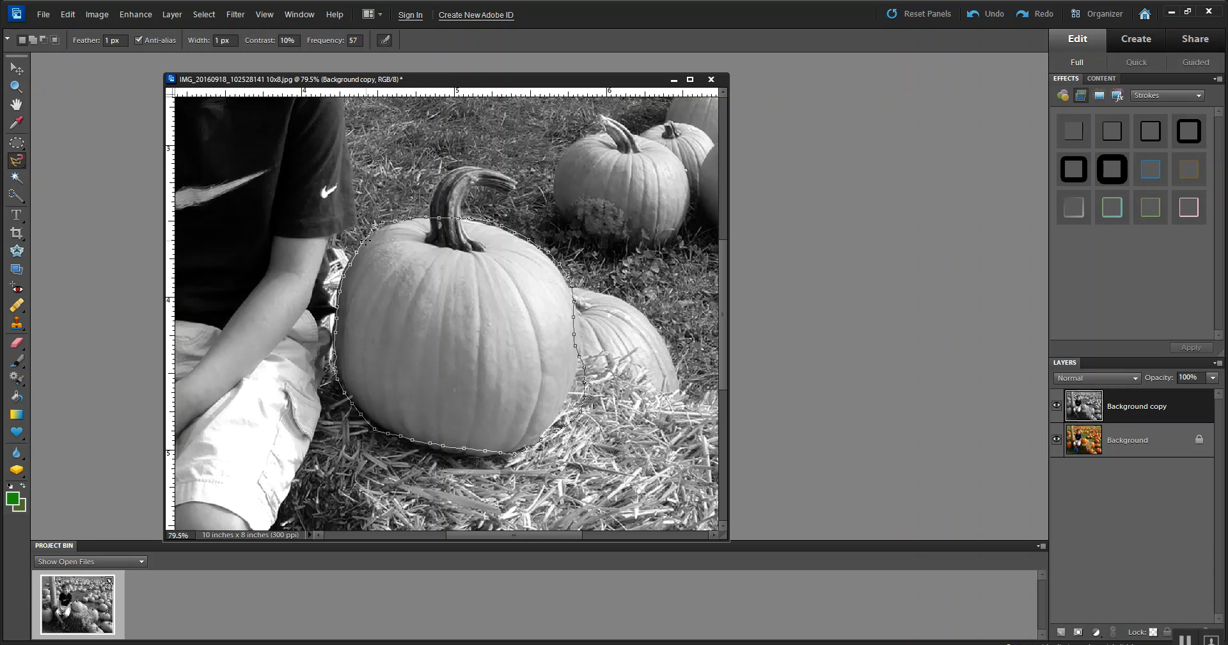
click(366, 242)
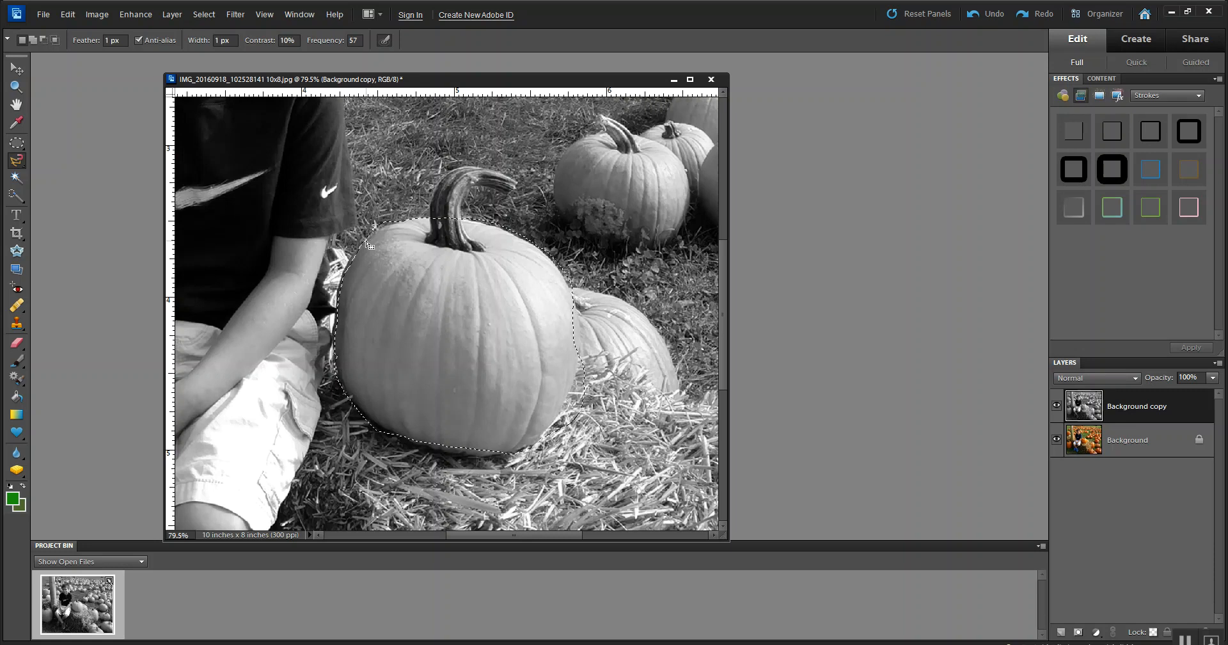
- Delete the selected pumpkin area from the Background copy layer
scroll(429, 345, up, 3)
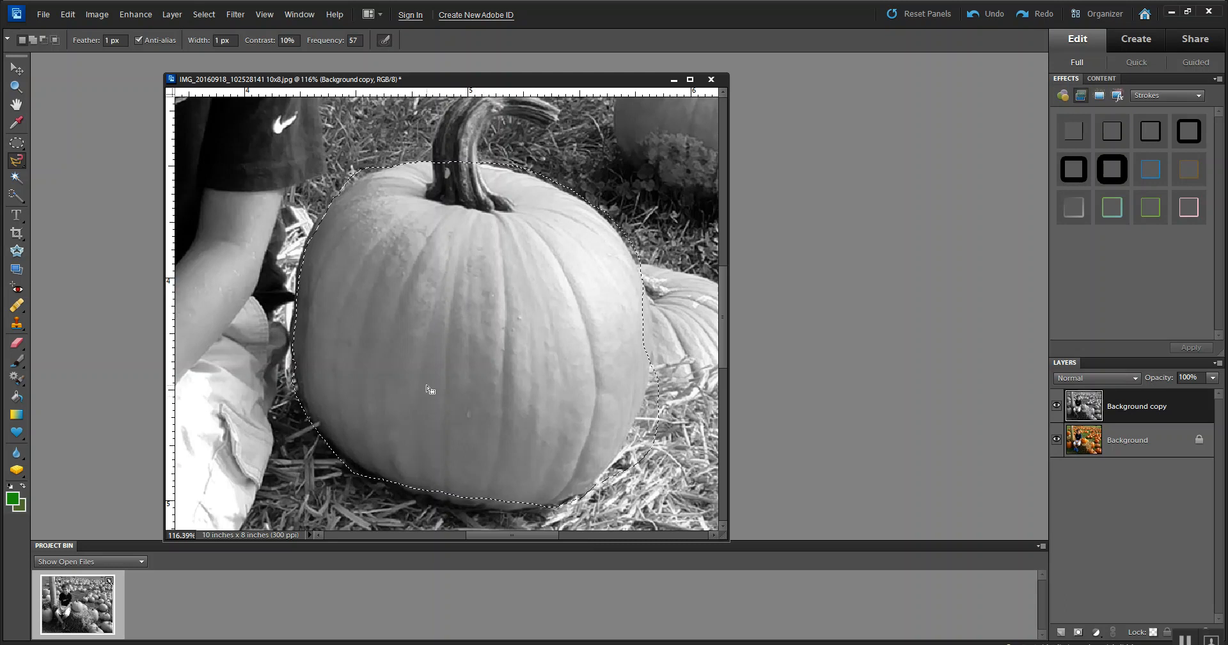
scroll(436, 360, down, 1)
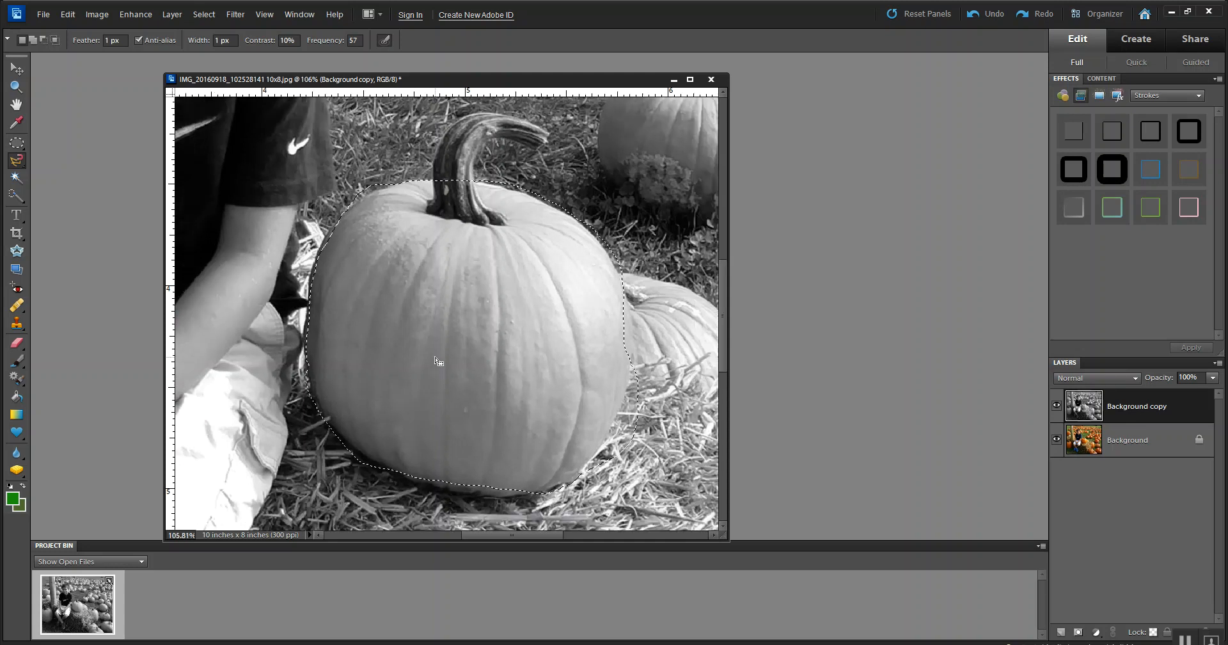
scroll(436, 360, down, 2)
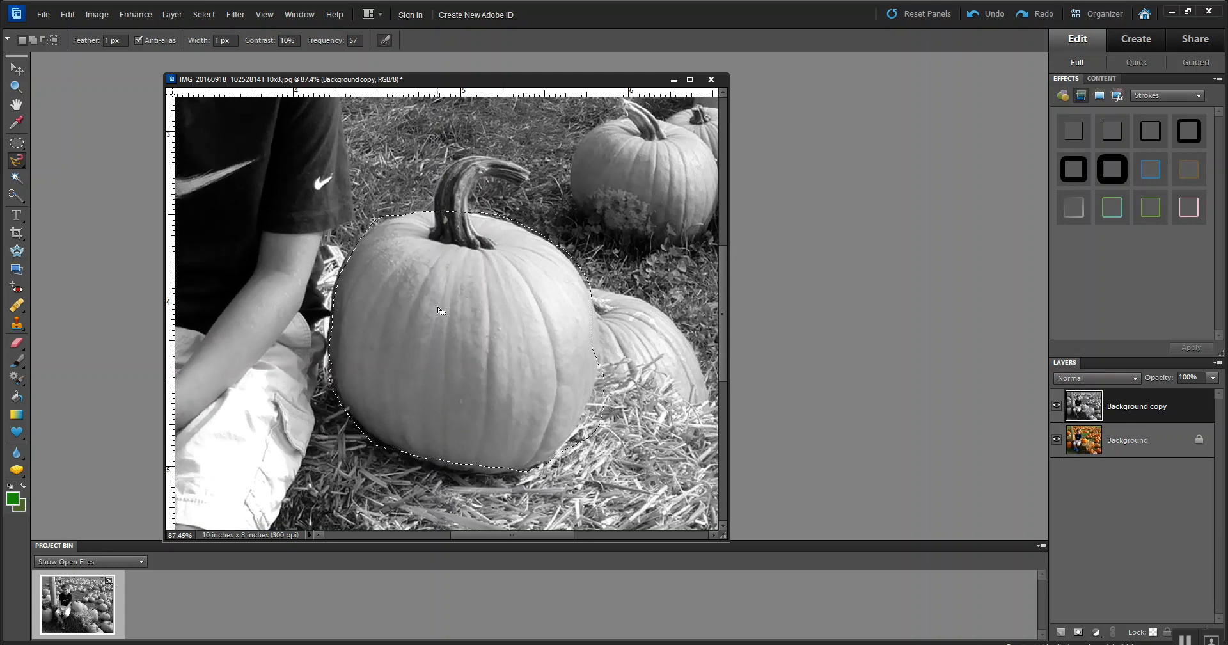
key(Delete)
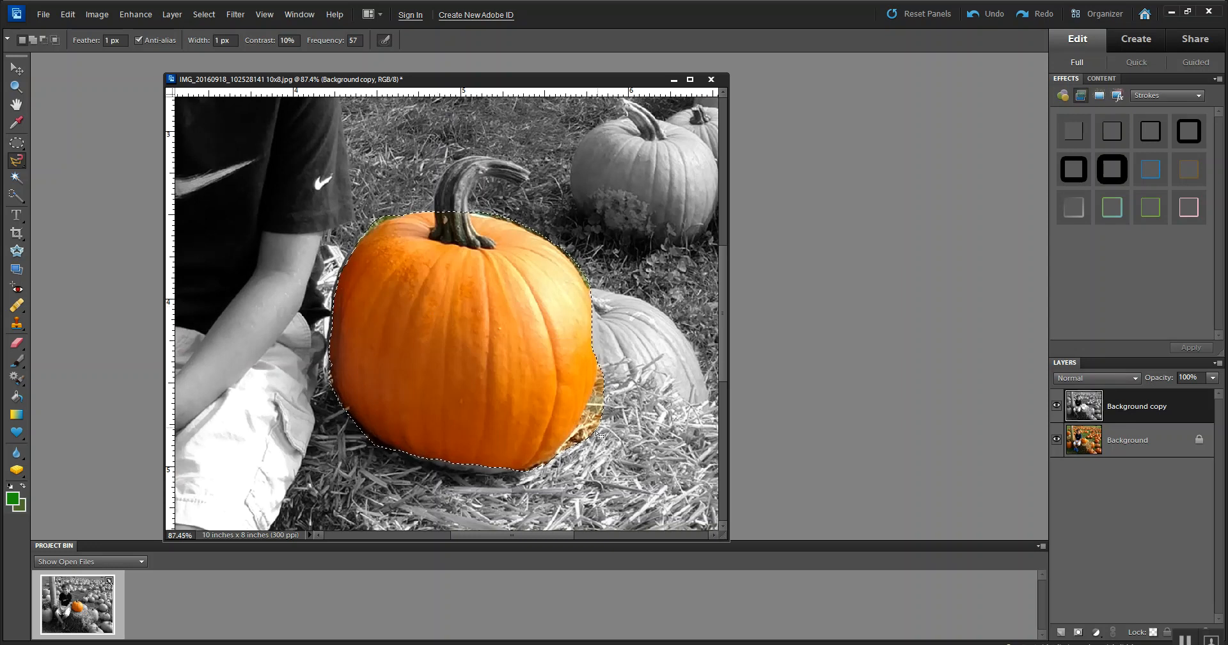
- Hide and reshow the Background layer to inspect the cut-out, and undo the deletion and selection
click(1056, 440)
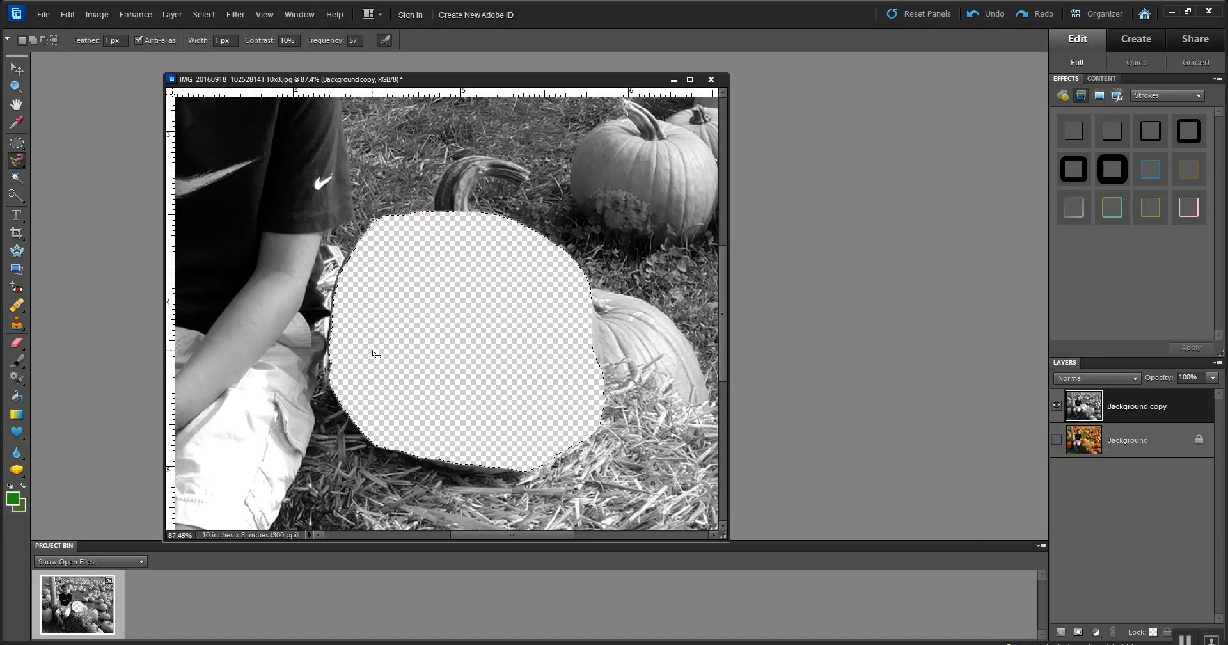
click(1056, 439)
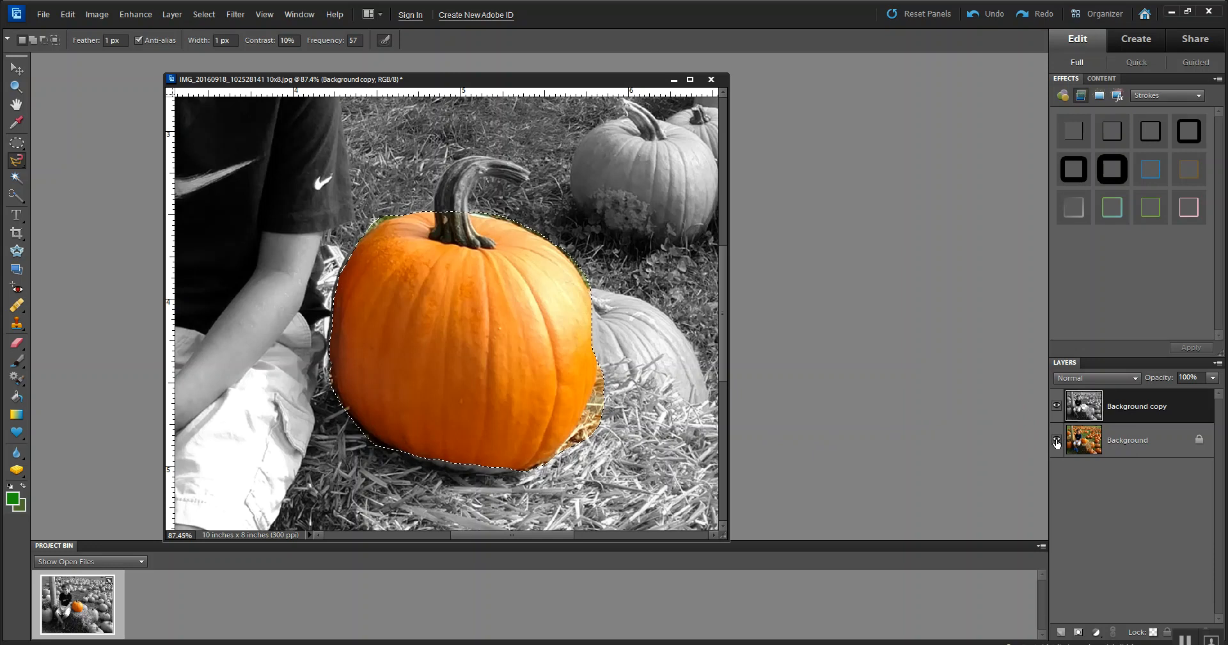
click(996, 16)
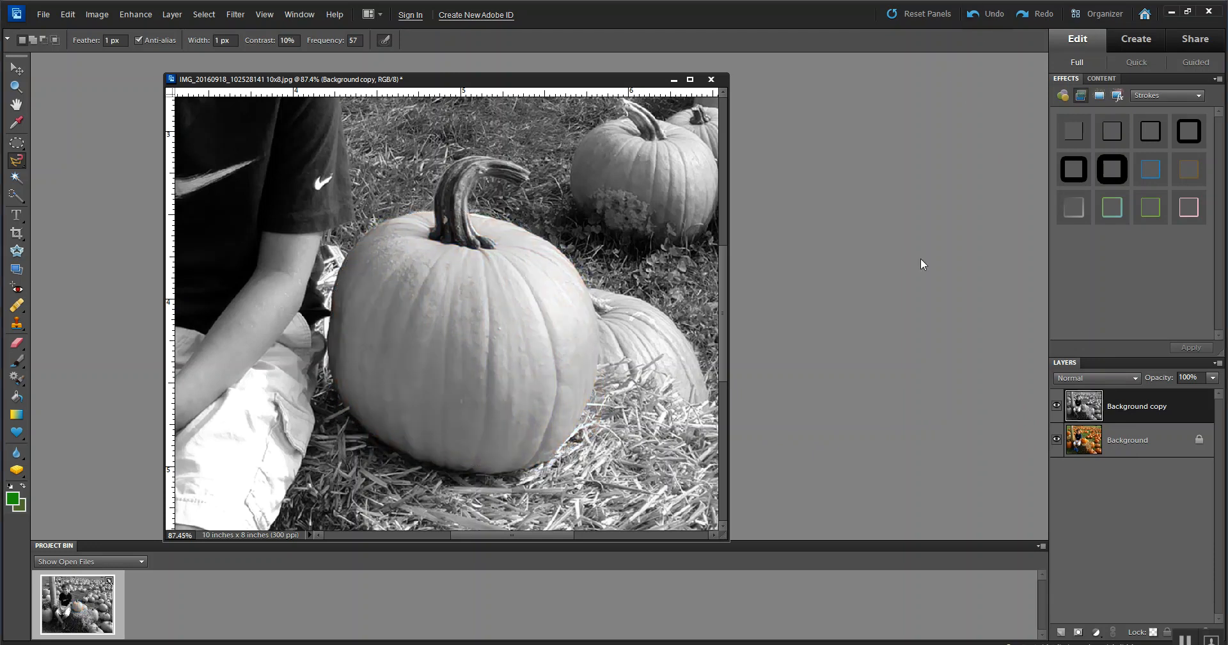
- Add a white layer mask to the Background copy layer
scroll(921, 259, down, 9)
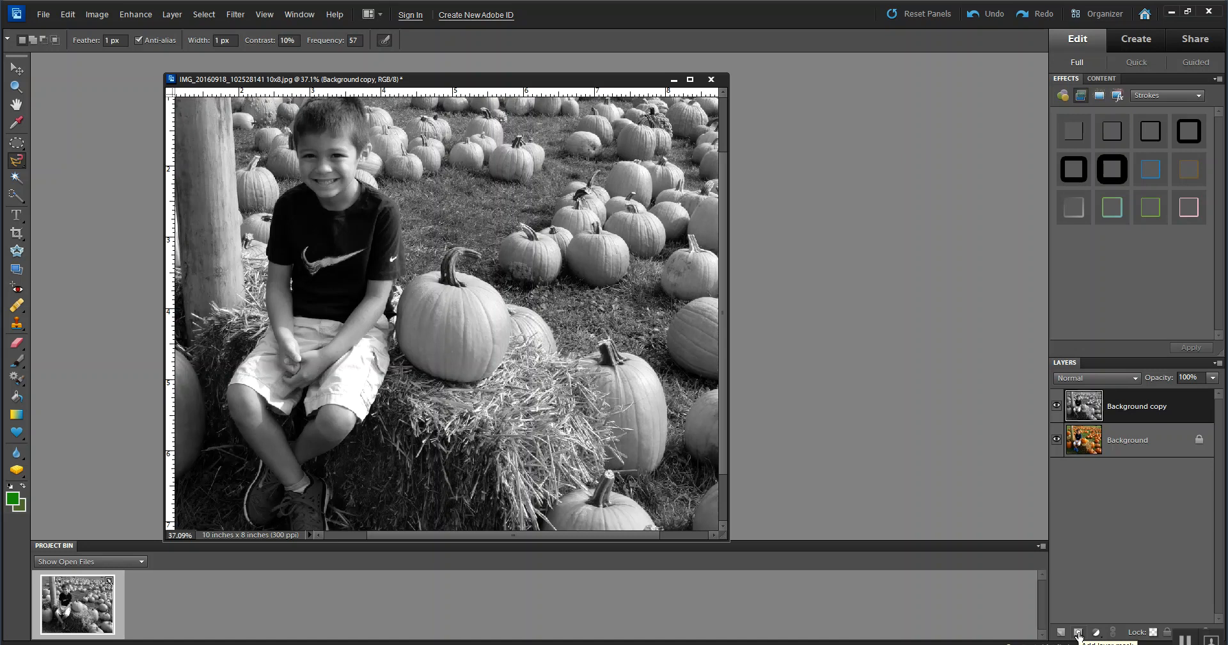
click(170, 15)
mouse_move(212, 213)
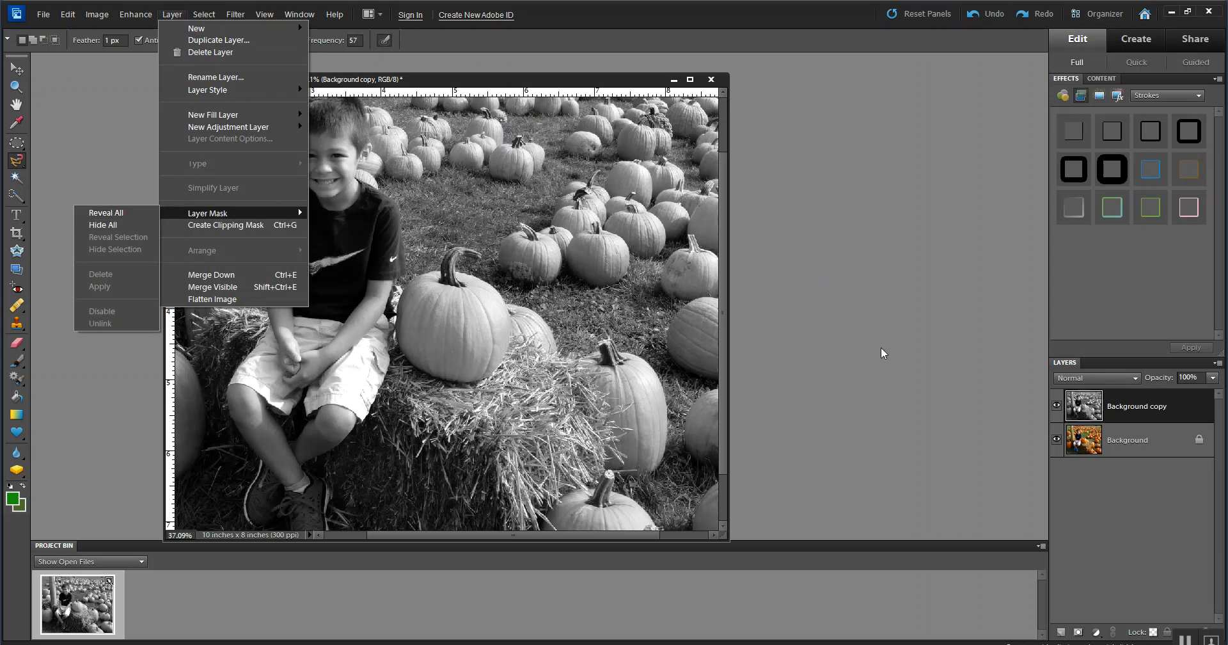
click(1078, 633)
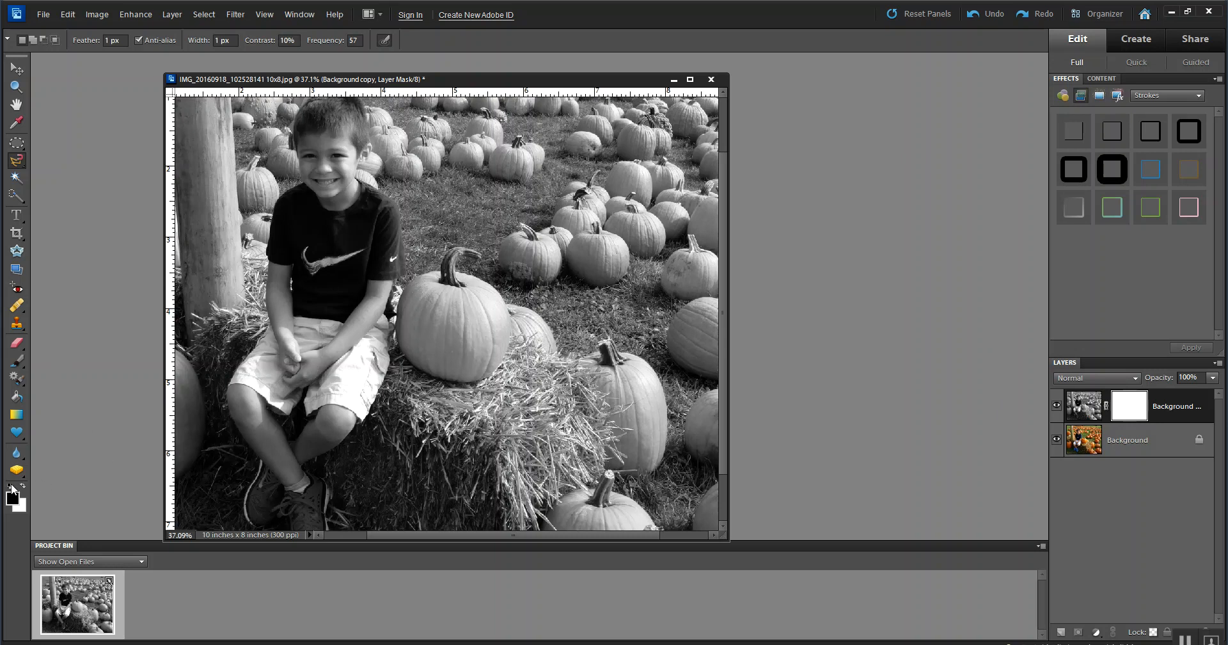
- Set black as the foreground colour and choose the soft round 17 px preset for the Brush tool
key(x)
click(23, 484)
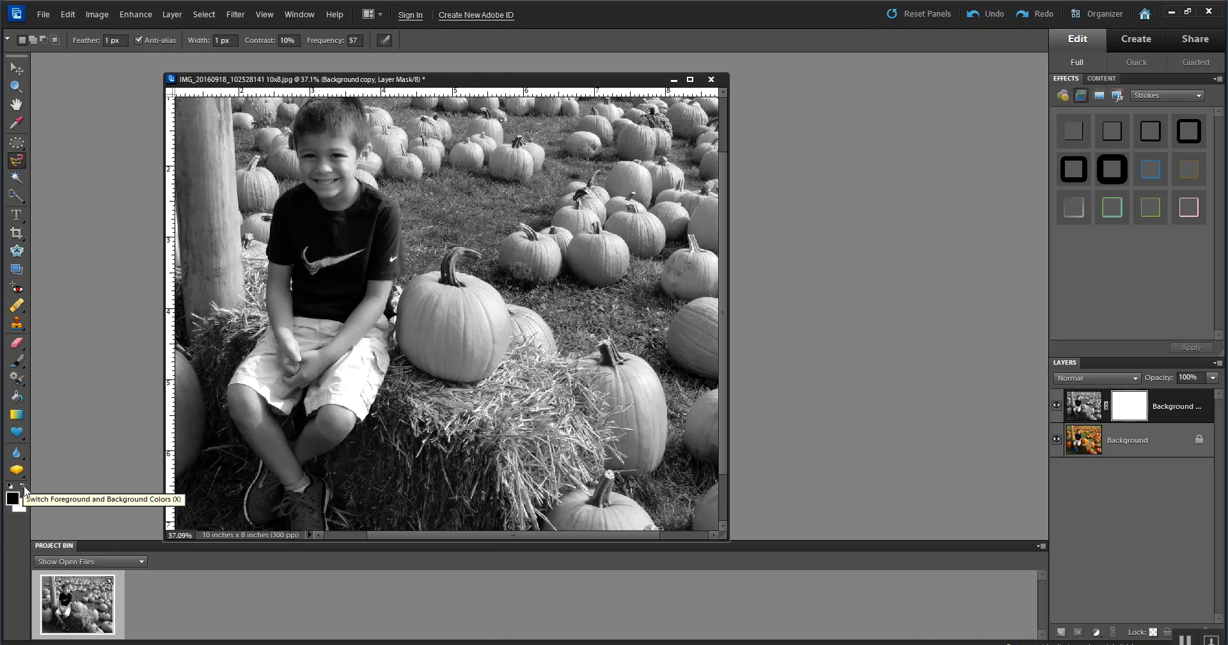
click(24, 487)
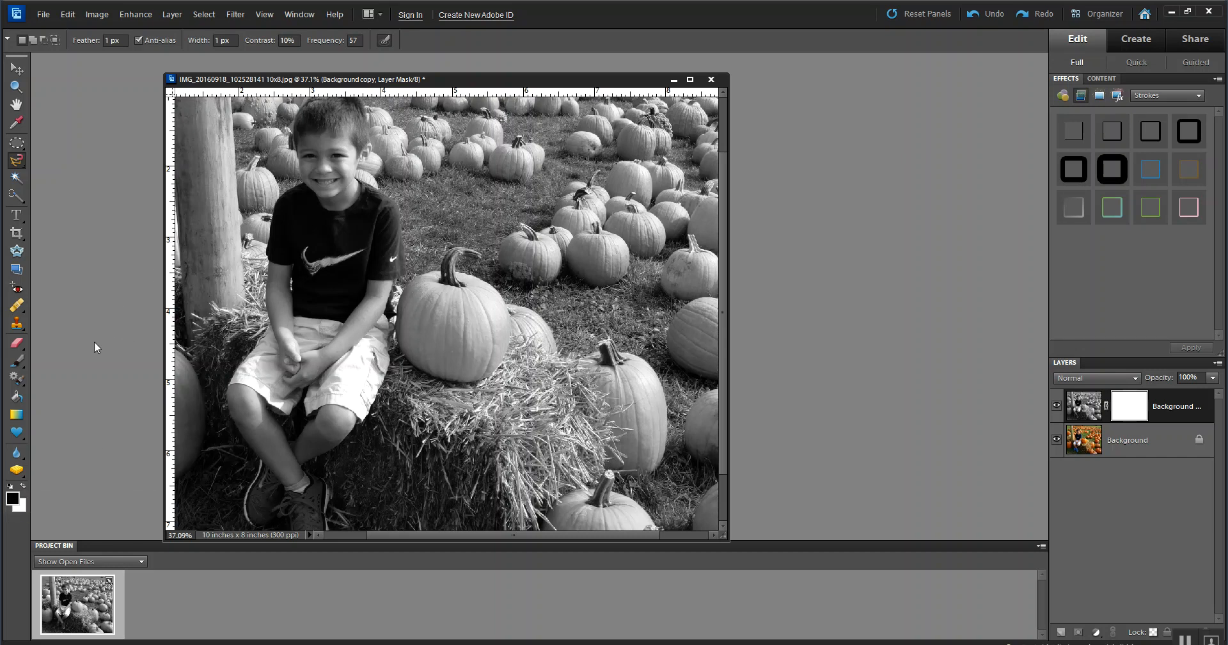
click(19, 361)
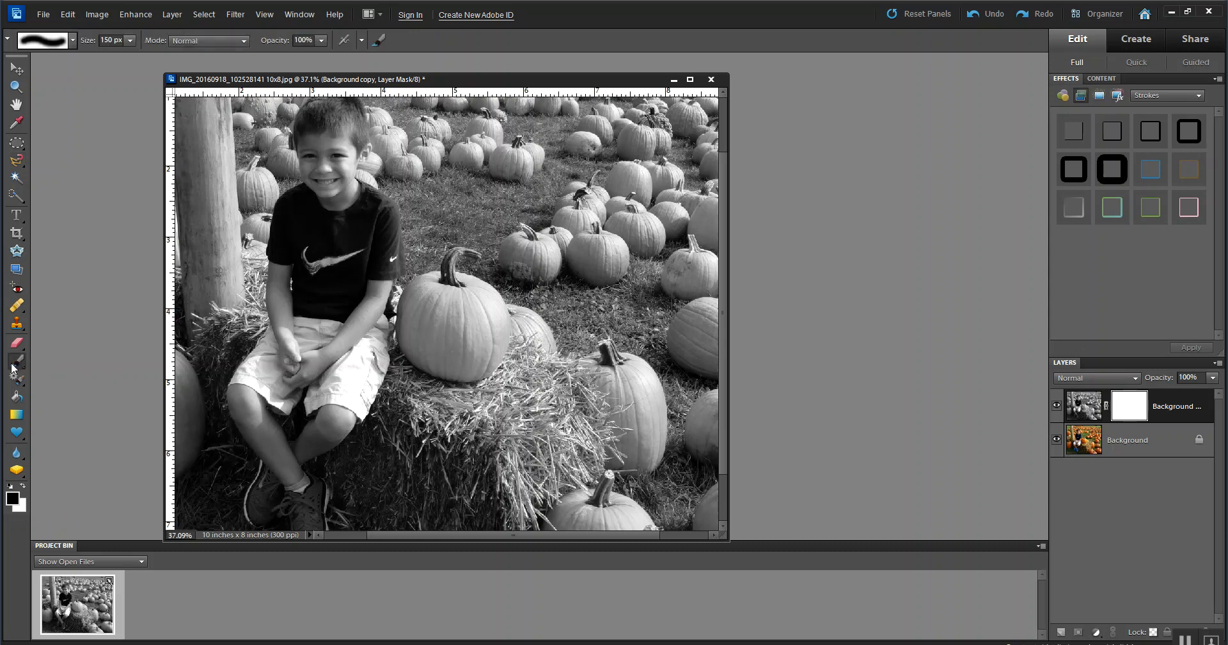
click(73, 39)
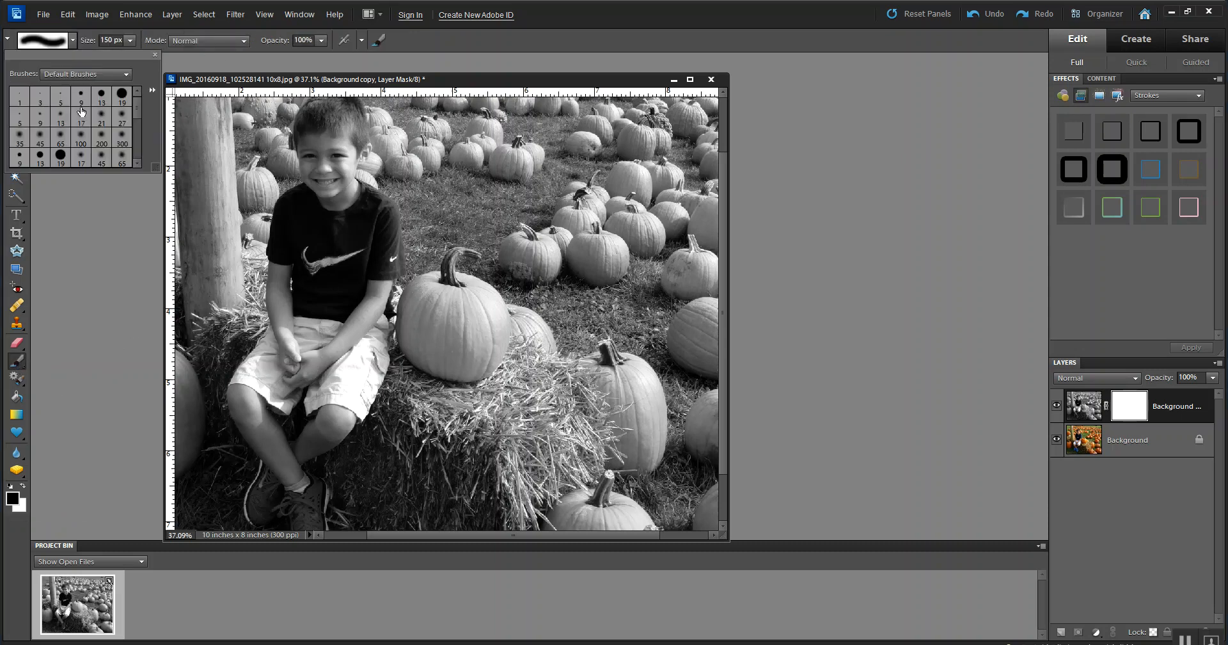
click(82, 119)
click(155, 54)
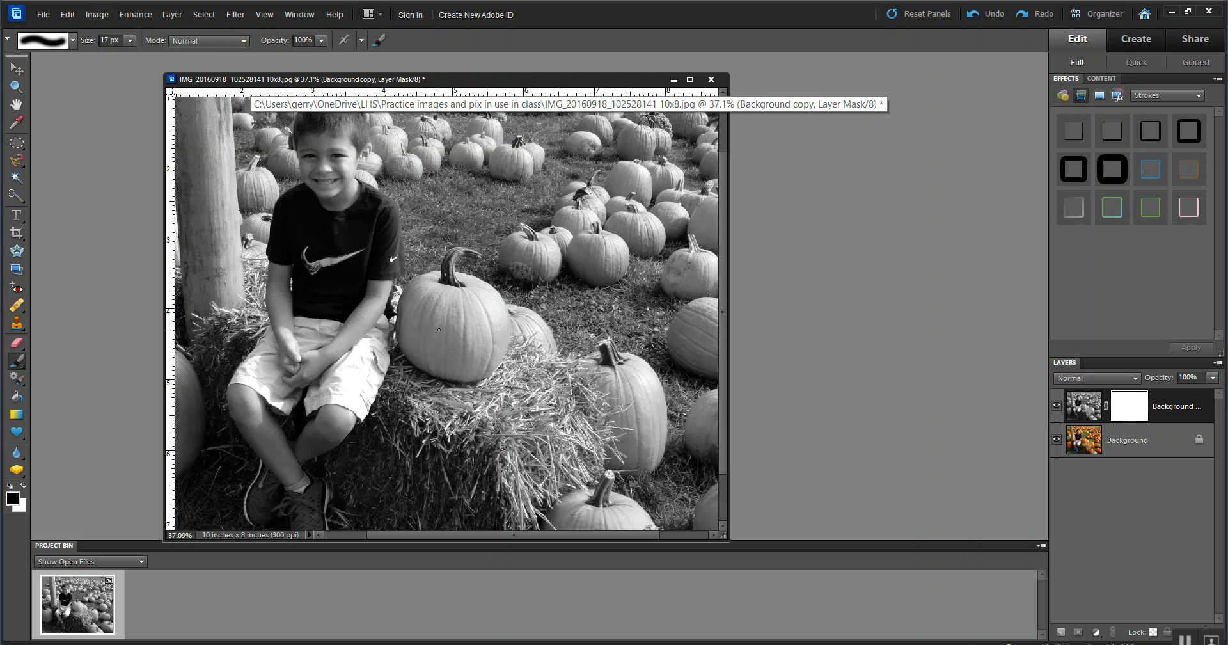
- Enlarge the brush to 175 px and paint black on the mask over the middle of the pumpkin beside the boy
key(bracketright)
key(bracketright)
key(bracketright)
key(bracketright)
key(bracketright)
key(bracketright)
key(bracketright)
key(bracketright)
key(bracketright)
key(bracketright)
key(bracketright)
key(bracketright)
key(bracketright)
mouse_move(450, 327)
mouse_down()
mouse_move(464, 348)
mouse_move(422, 310)
mouse_move(447, 299)
mouse_up()
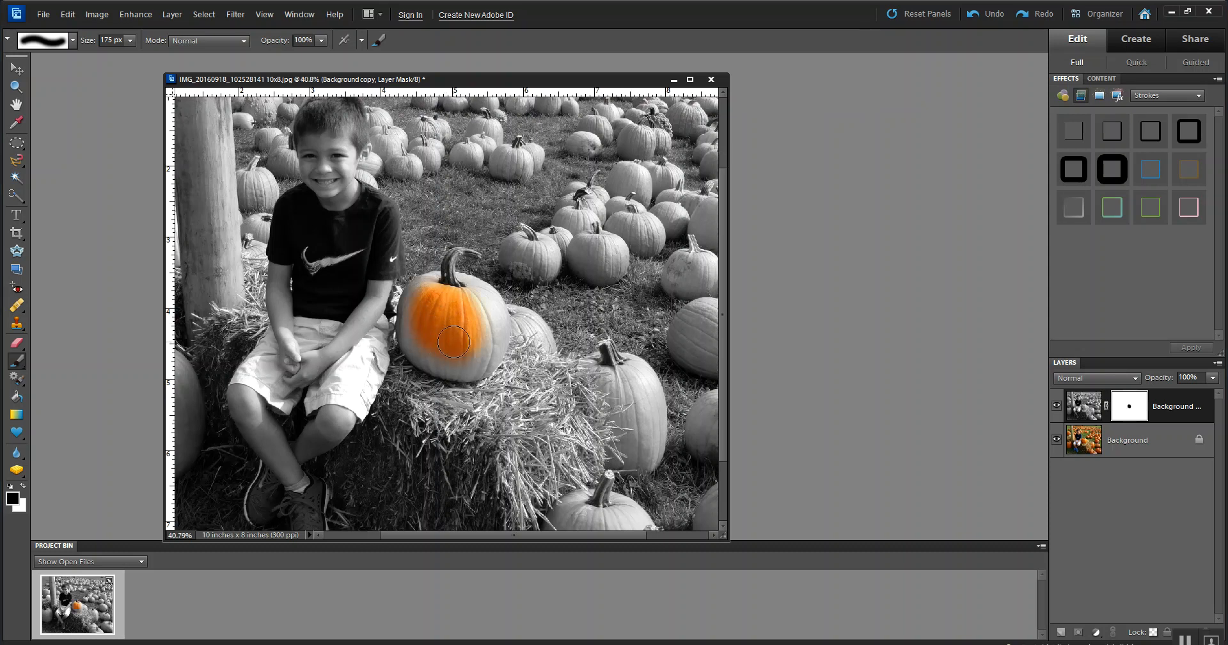
- Paint more black on the mask across the pumpkin beside the boy, reduce the brush to 70 px, and continue past its edge onto the straw
scroll(437, 342, up, 4)
mouse_move(482, 273)
mouse_down()
mouse_move(515, 294)
mouse_move(505, 344)
mouse_move(521, 304)
mouse_move(495, 368)
mouse_move(434, 367)
mouse_up()
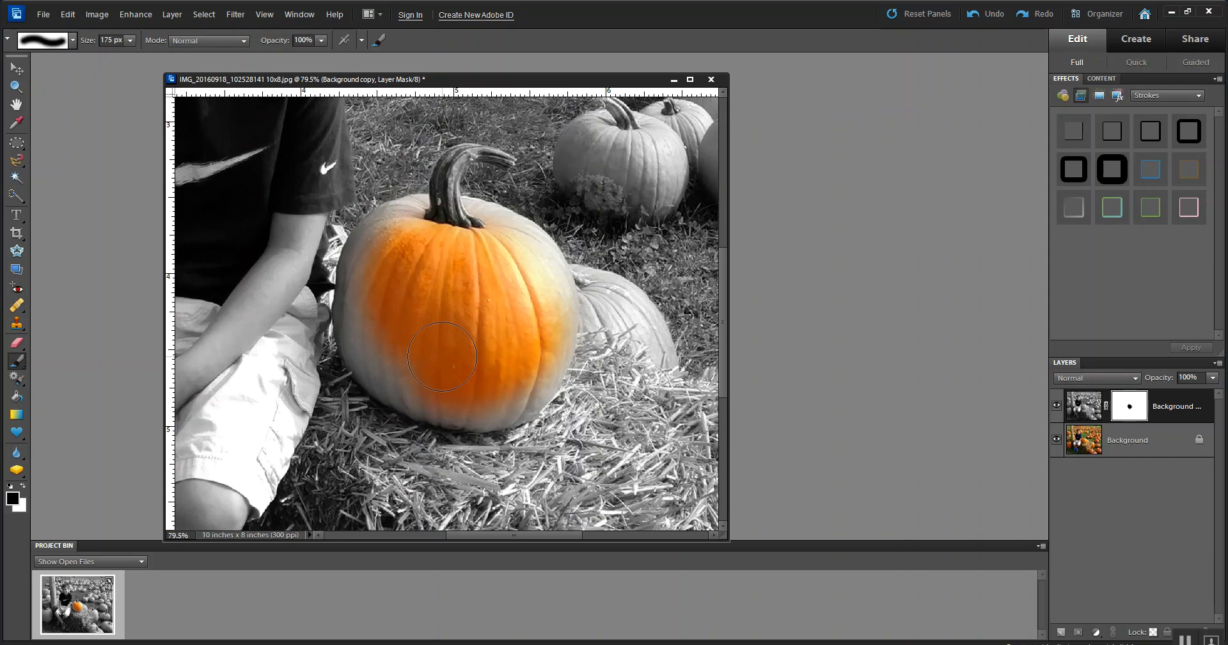
mouse_move(388, 328)
mouse_down()
mouse_move(386, 368)
mouse_move(447, 398)
mouse_move(504, 393)
mouse_move(499, 414)
mouse_move(550, 375)
mouse_move(467, 415)
mouse_move(404, 403)
mouse_move(356, 352)
mouse_move(449, 390)
mouse_move(535, 401)
mouse_move(609, 321)
mouse_up()
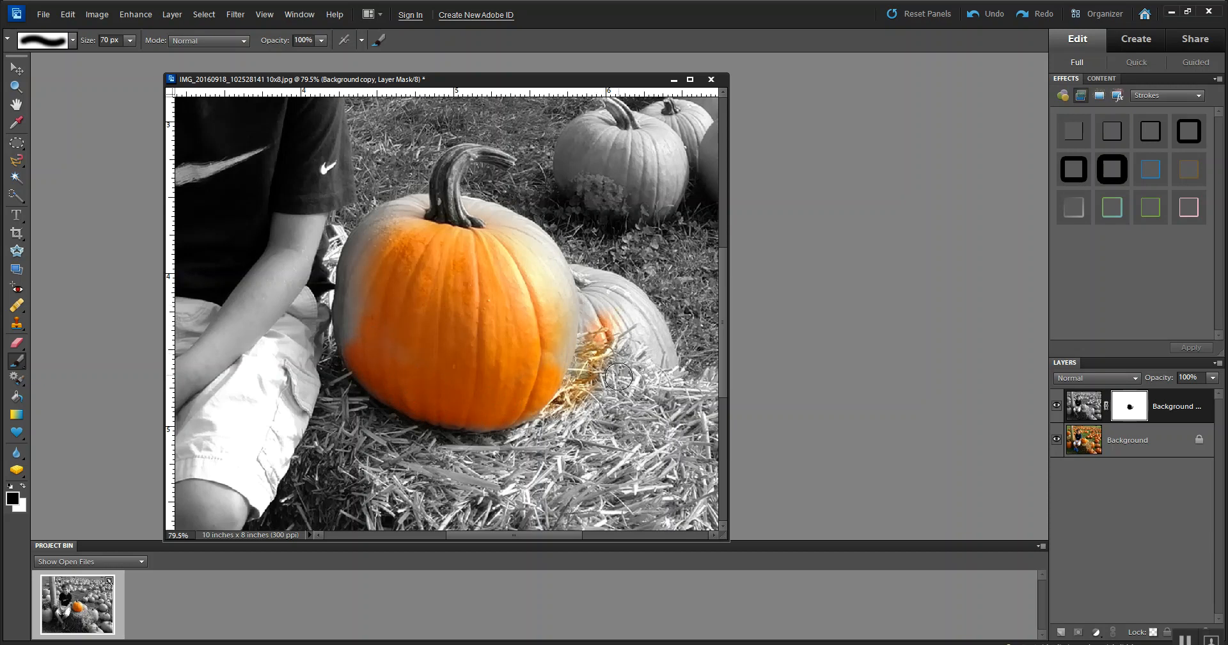
- Paint white on the mask over the colour spill beside the pumpkin, and paint black over the pumpkin's remaining grey edges
click(23, 489)
mouse_move(613, 313)
mouse_down()
mouse_move(566, 426)
mouse_move(601, 313)
mouse_move(555, 419)
mouse_up()
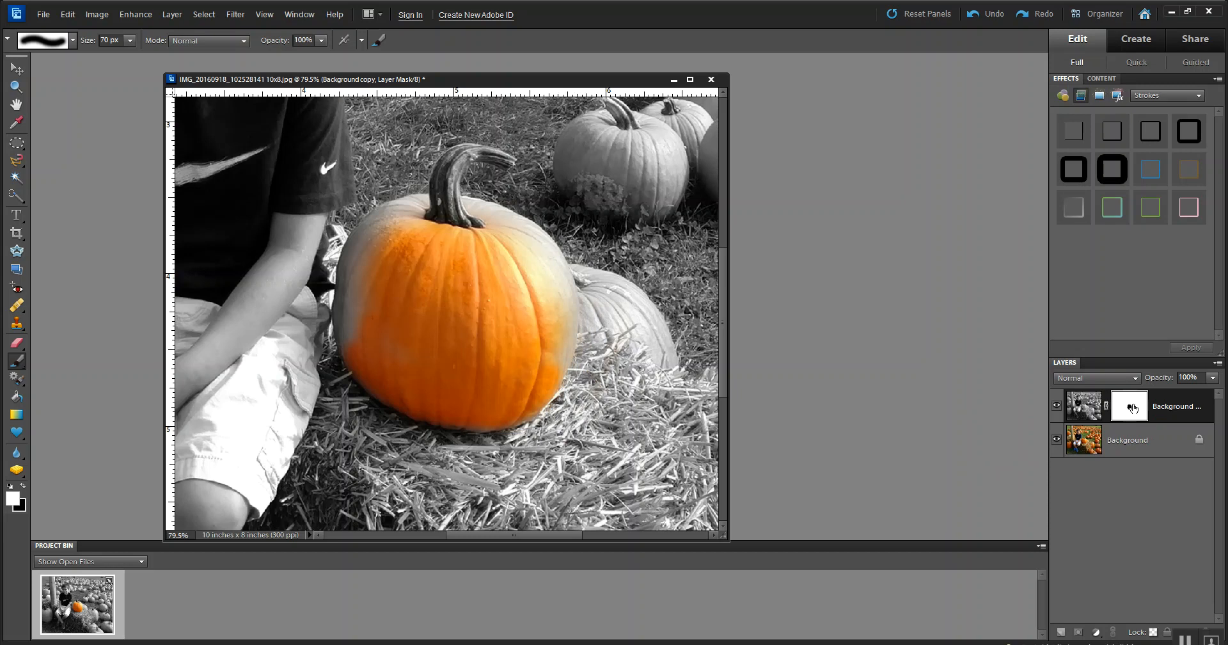
click(23, 485)
mouse_move(388, 264)
mouse_down()
mouse_move(409, 220)
mouse_move(374, 226)
mouse_move(359, 248)
mouse_move(356, 339)
mouse_move(370, 264)
mouse_move(391, 234)
mouse_move(431, 205)
mouse_move(483, 213)
mouse_move(546, 259)
mouse_move(557, 283)
mouse_move(548, 365)
mouse_move(560, 346)
mouse_move(560, 282)
mouse_move(509, 224)
mouse_move(398, 214)
mouse_up()
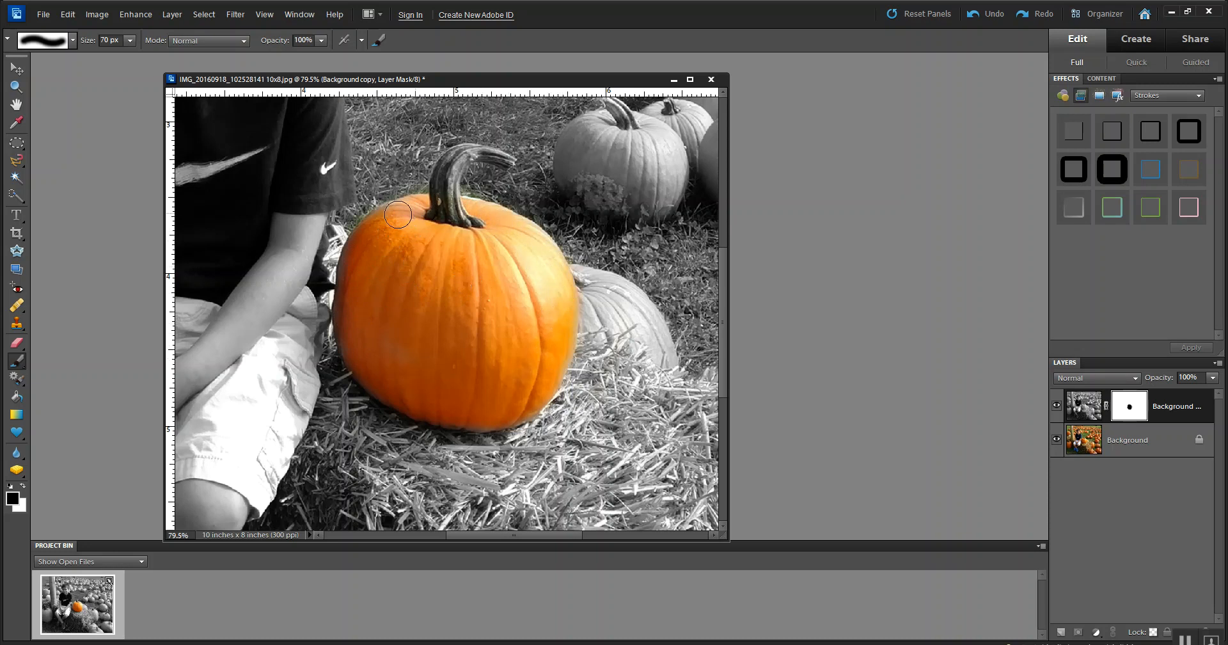
- Paint black on the mask over a second, smaller pumpkin in the field behind the large orange one
scroll(526, 286, down, 1)
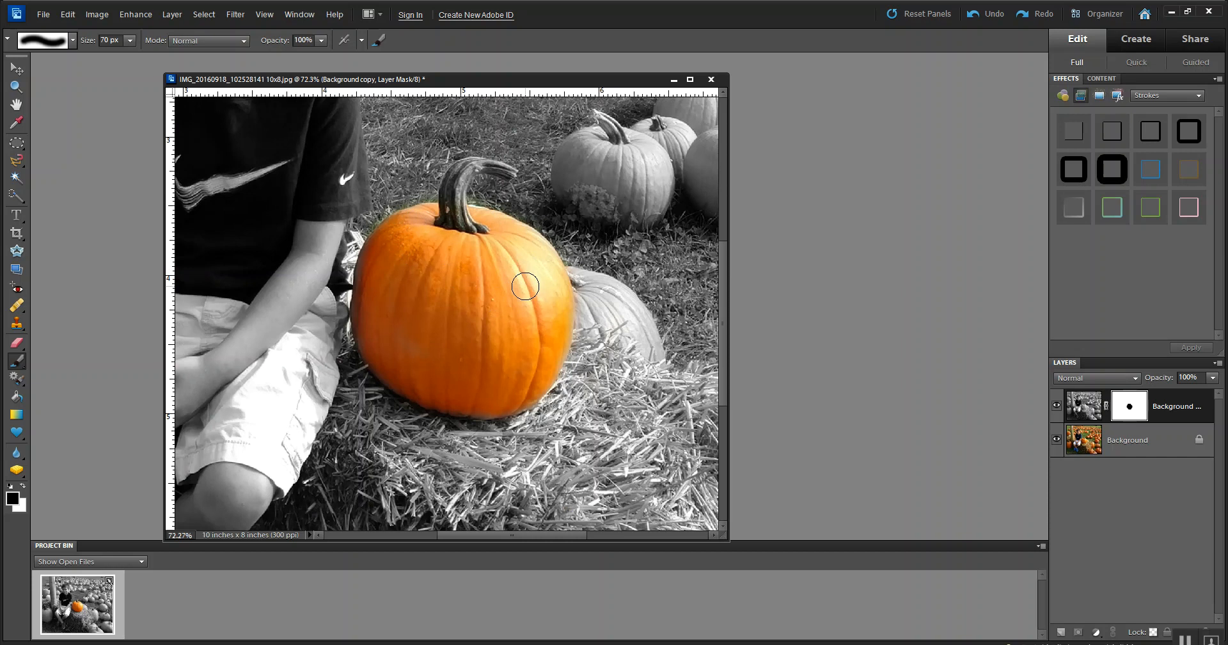
scroll(525, 286, down, 3)
drag(639, 274, 512, 369)
mouse_move(603, 308)
mouse_down()
mouse_move(523, 339)
mouse_move(477, 316)
mouse_move(467, 327)
mouse_move(484, 321)
mouse_move(455, 311)
mouse_move(510, 313)
mouse_move(515, 343)
mouse_move(500, 348)
mouse_move(507, 327)
mouse_move(492, 357)
mouse_move(452, 313)
mouse_move(452, 348)
mouse_move(482, 337)
mouse_up()
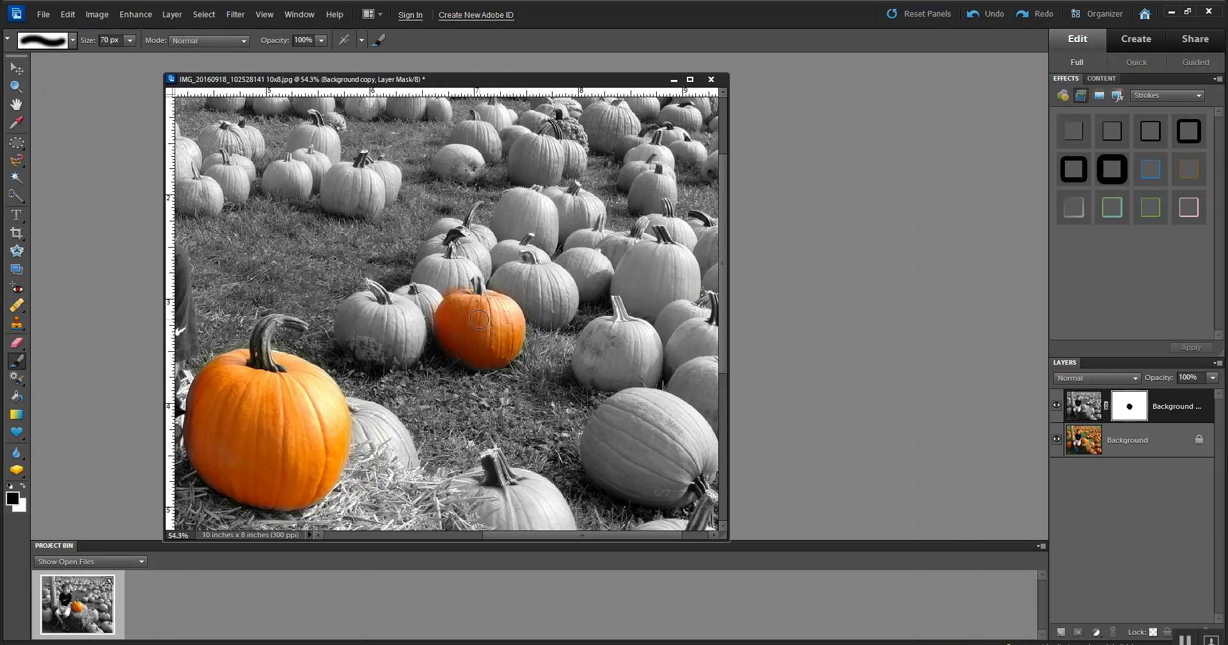
- Switch to white, reduce the brush to 30 px, and paint away the orange spill along the second pumpkin's upper-left edge
scroll(470, 317, up, 6)
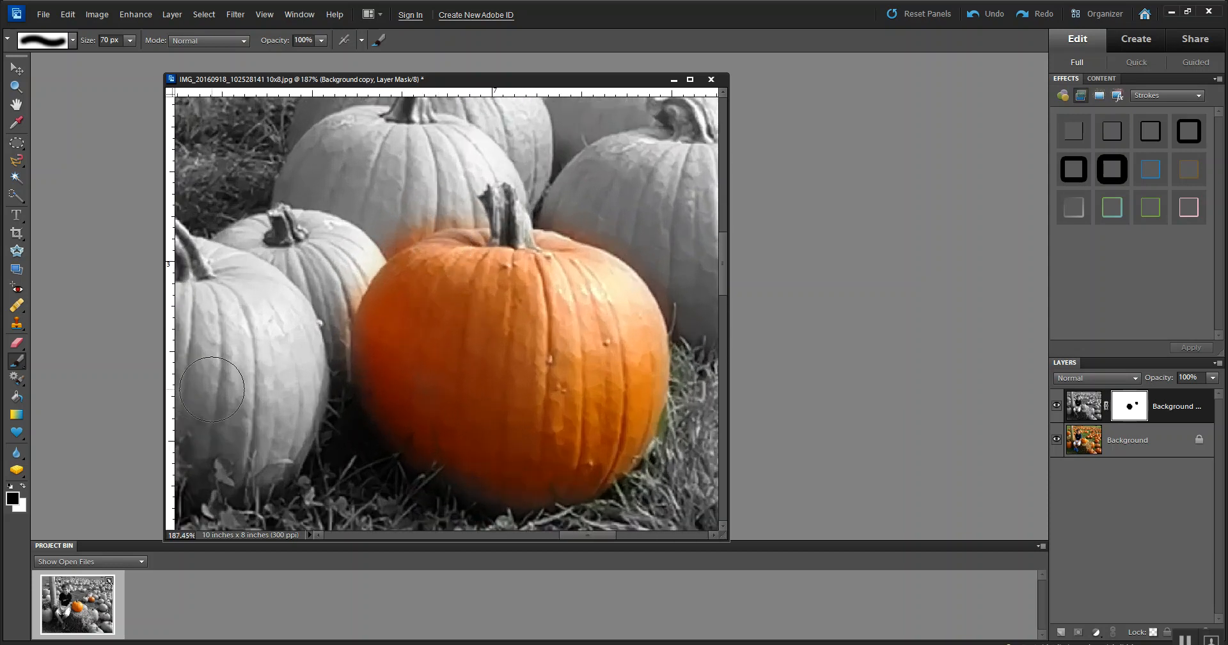
click(22, 489)
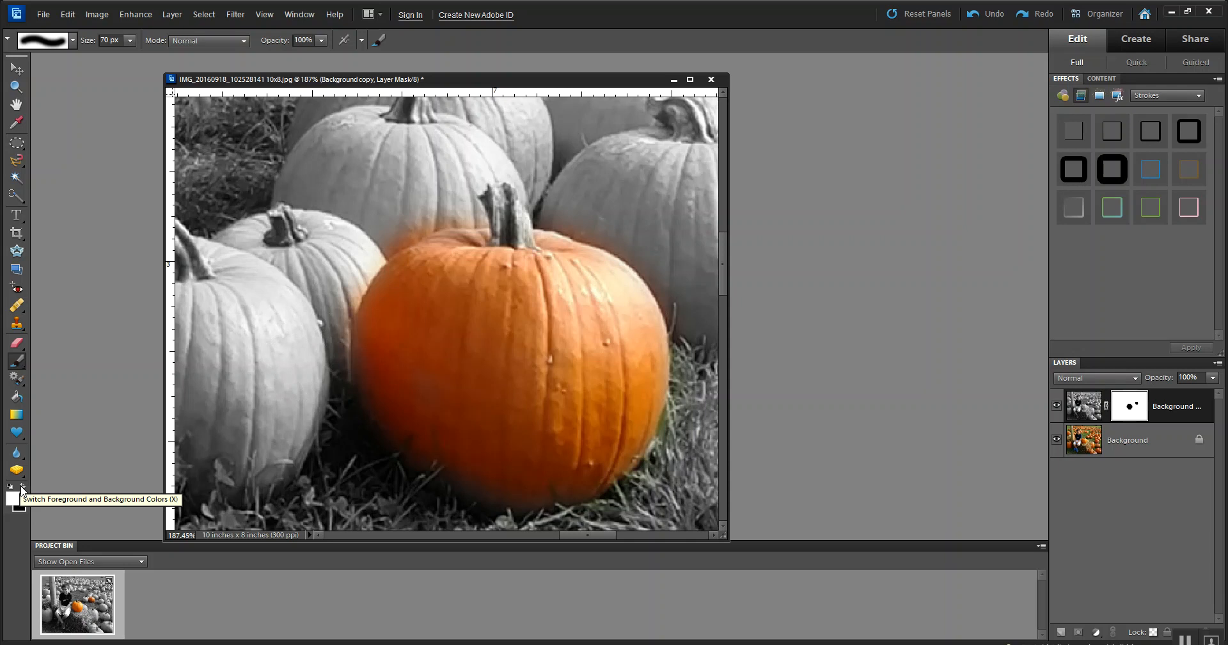
key(bracketleft)
key(bracketleft)
key(bracketleft)
key(bracketleft)
key(bracketleft)
key(bracketleft)
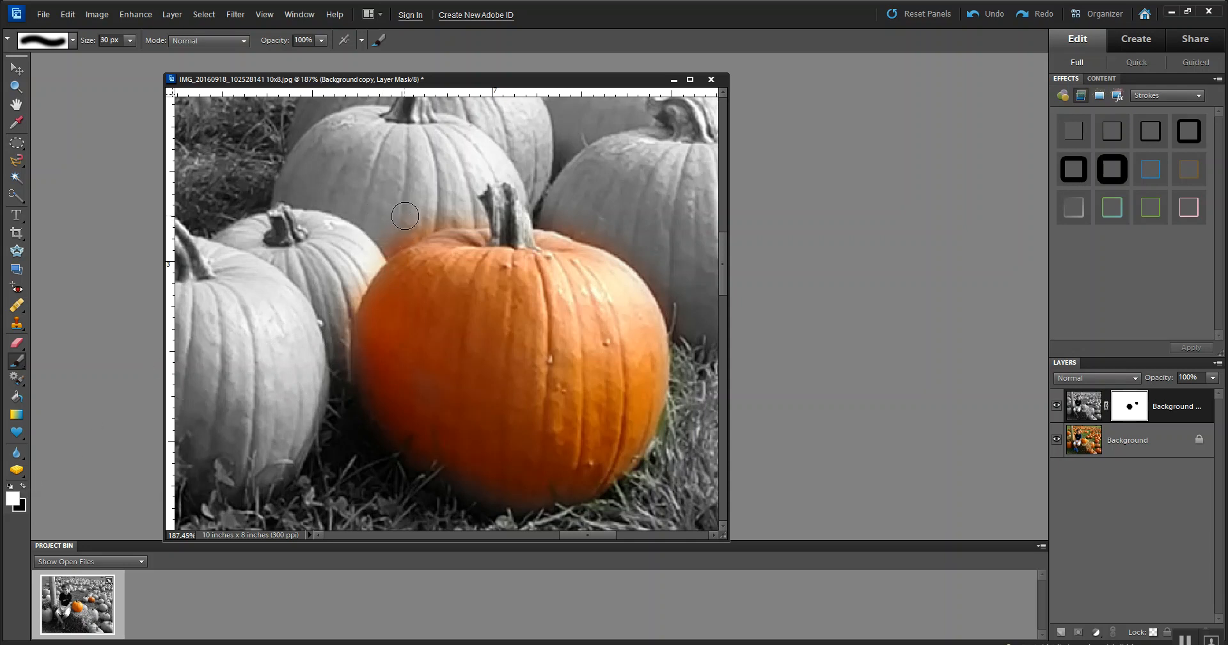
mouse_move(462, 212)
mouse_down()
mouse_move(402, 227)
mouse_move(341, 316)
mouse_up()
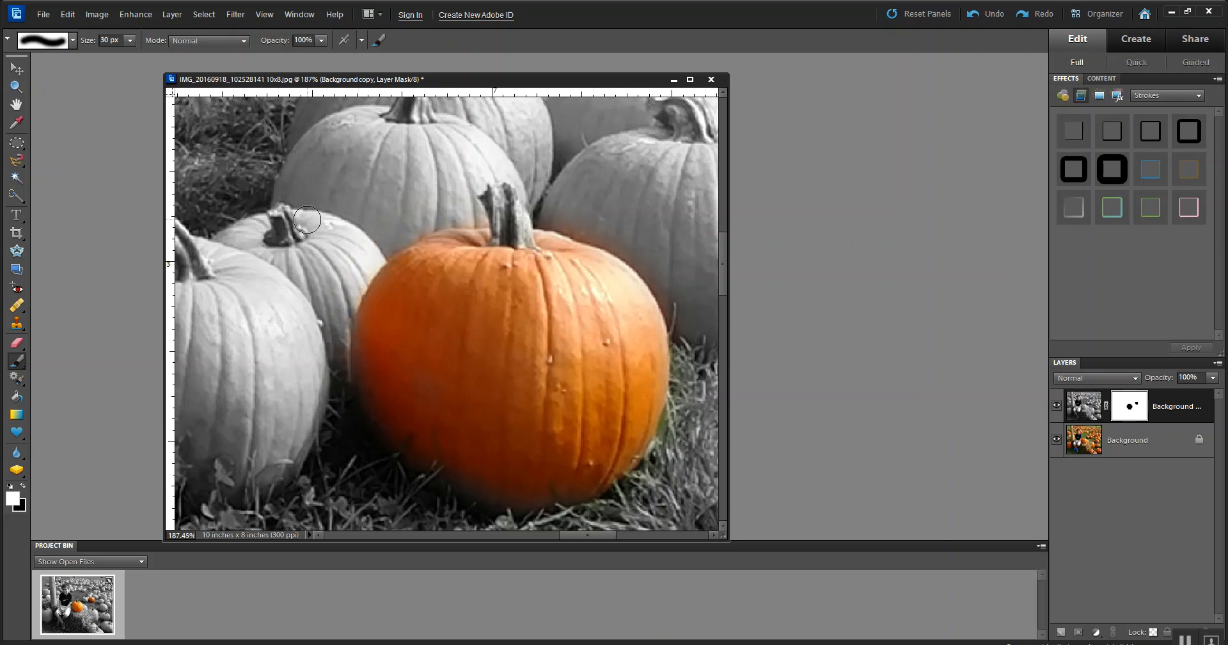
- Flatten the image into a single Background layer
scroll(357, 220, down, 5)
scroll(457, 219, down, 5)
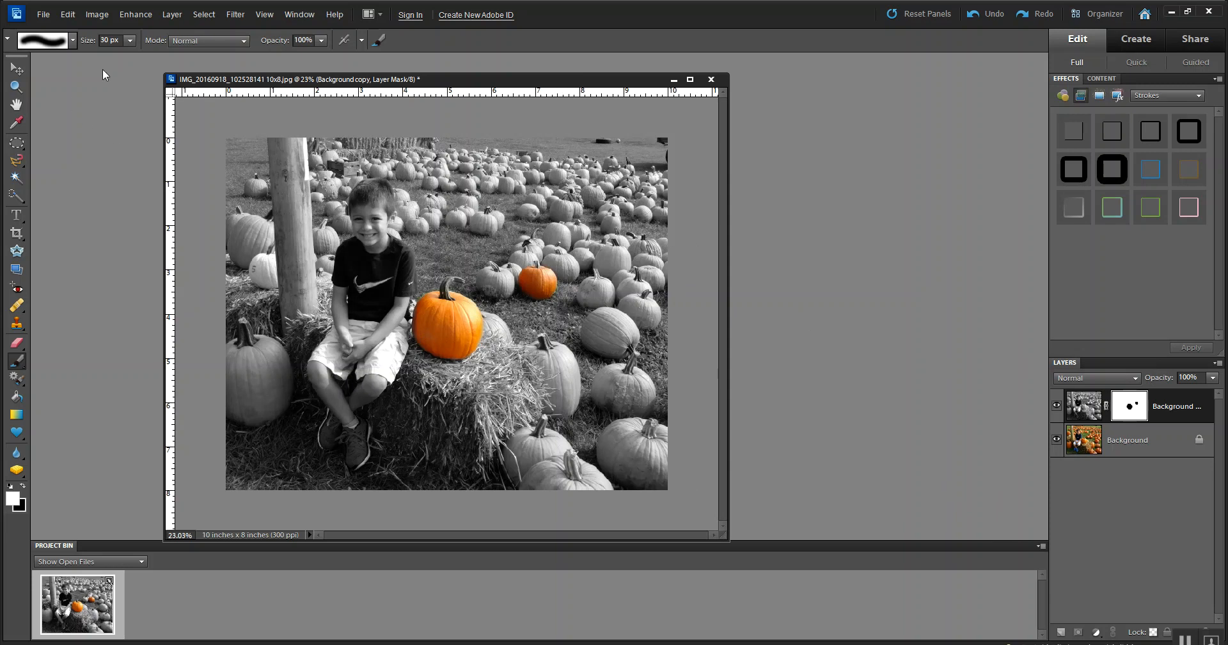
click(171, 17)
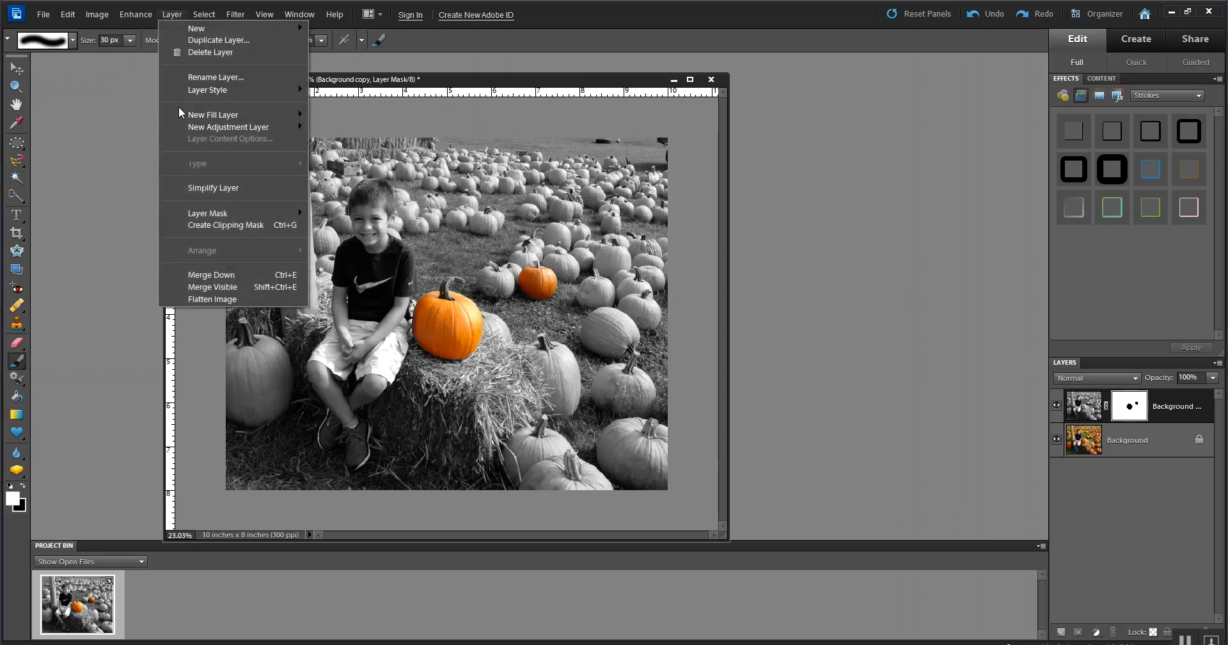
click(213, 298)
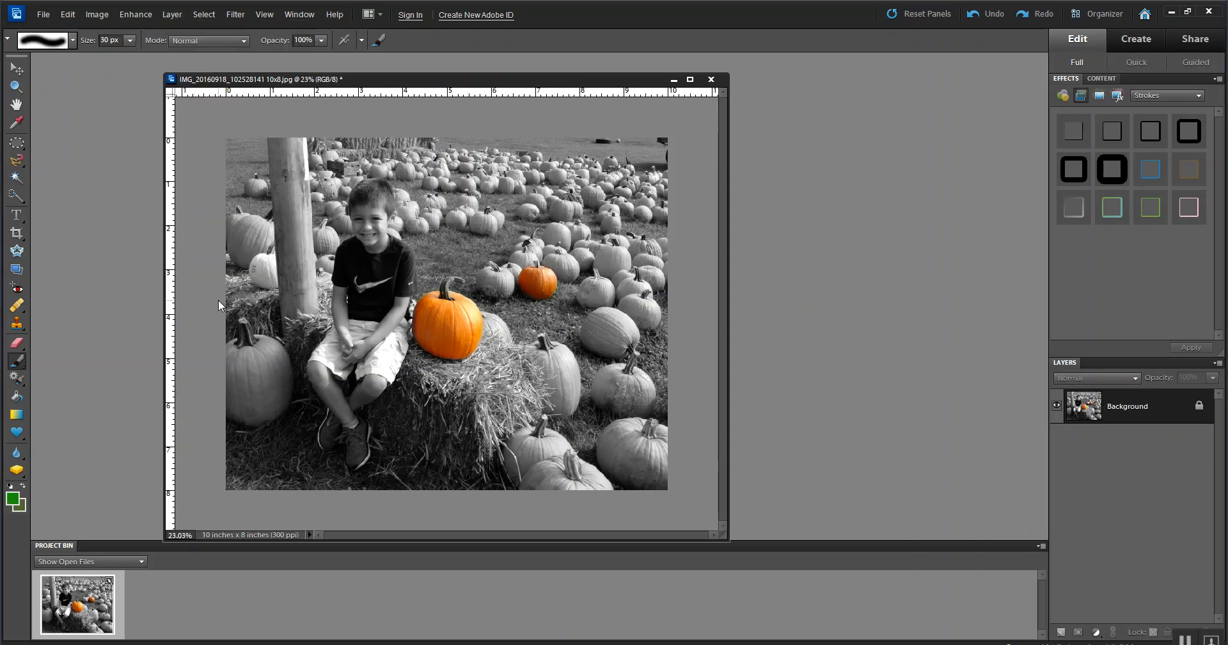